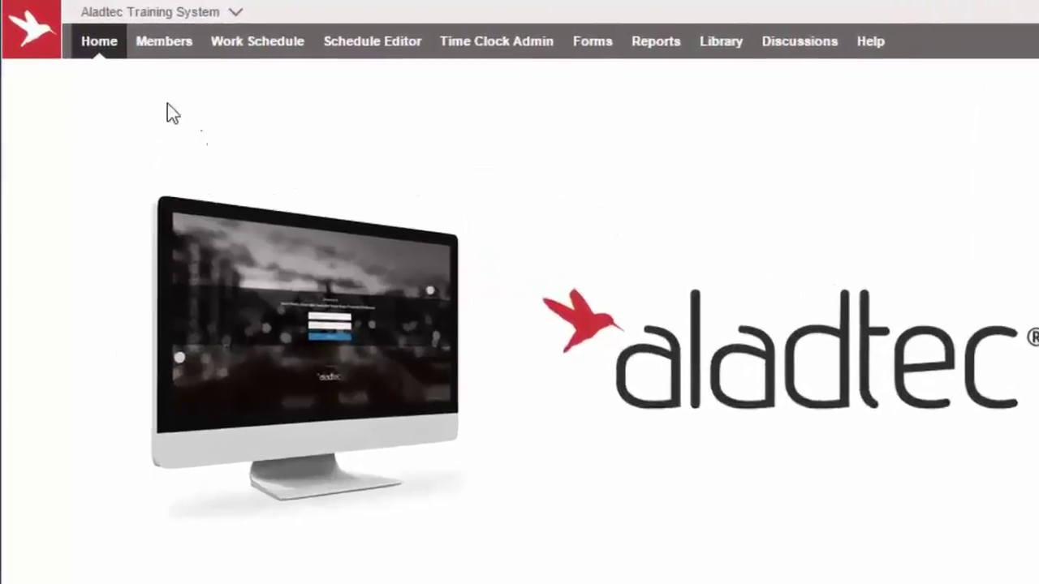
Open the member database and save a mobile phone number for the fourth listed member.
mouse_move(159, 45)
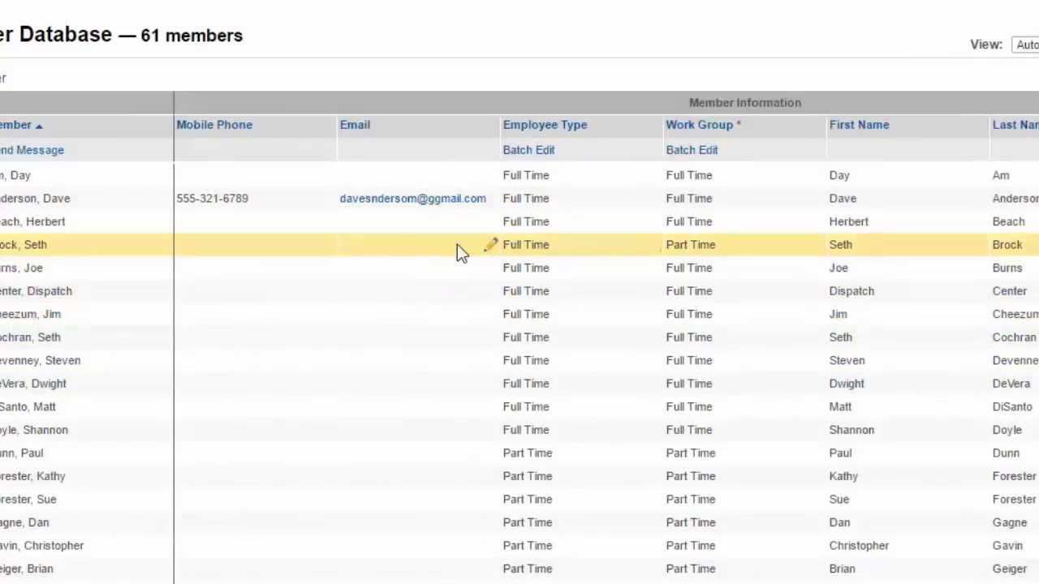
click(244, 246)
text(454564564)
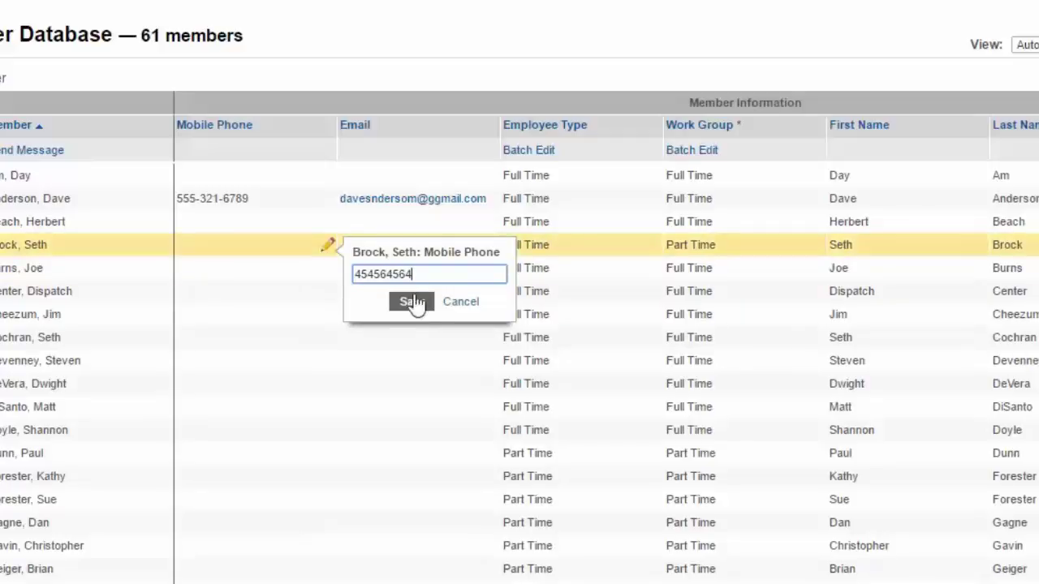
click(418, 303)
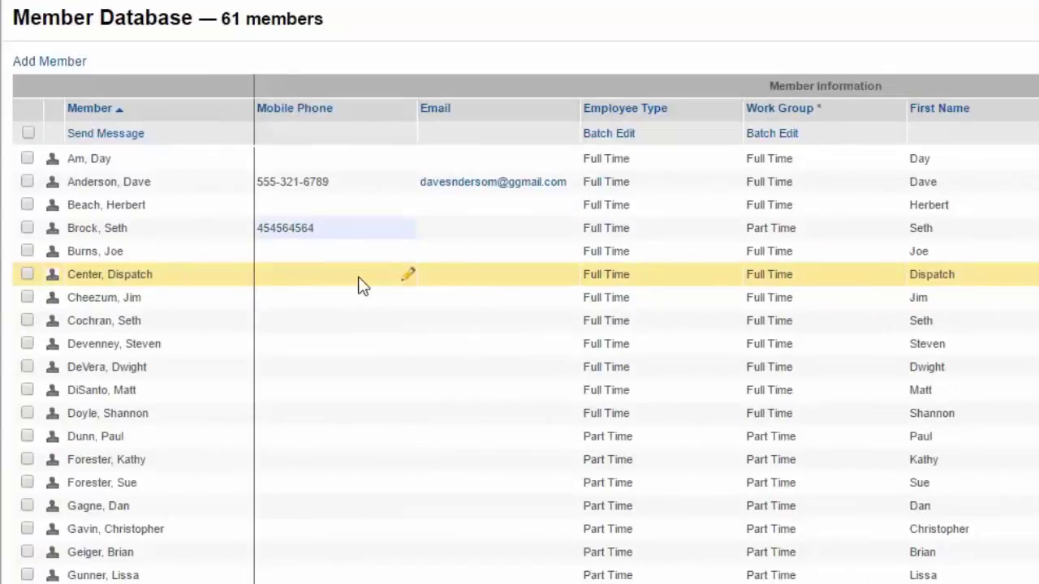
Open the second listed member's record for editing and review its Access Level and Work Group options.
click(141, 187)
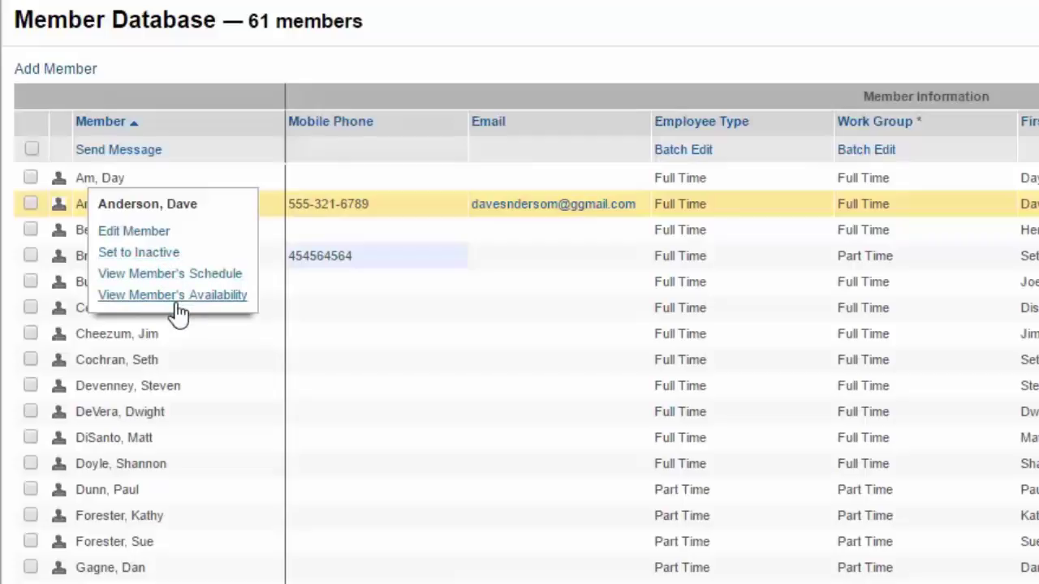
click(136, 232)
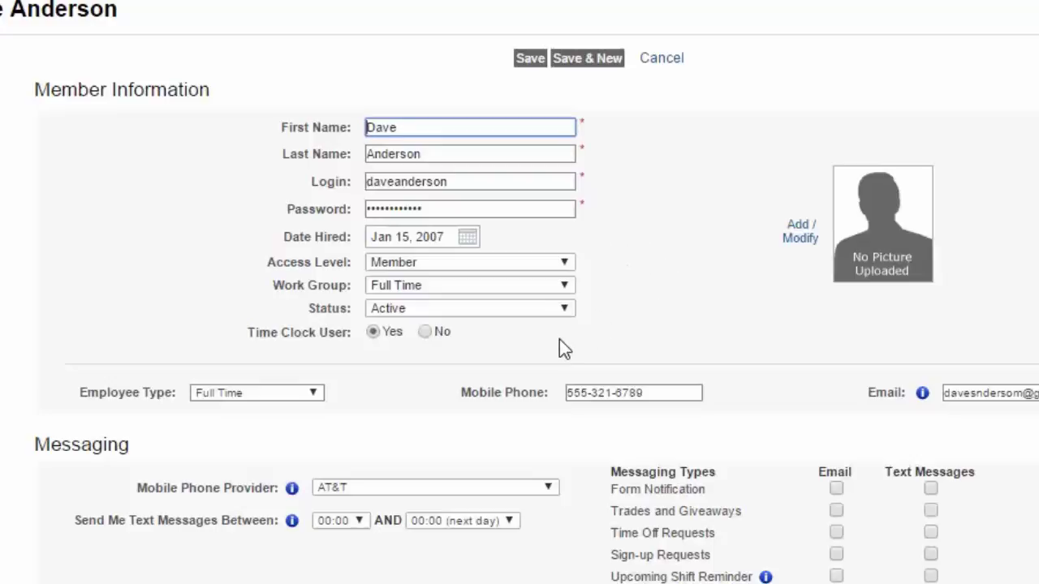
click(563, 264)
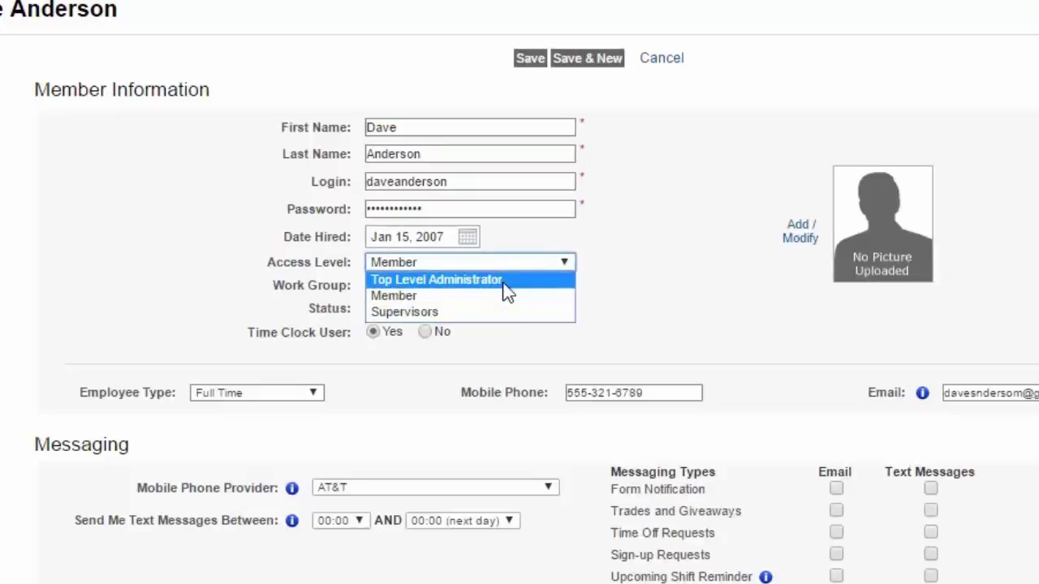
click(552, 296)
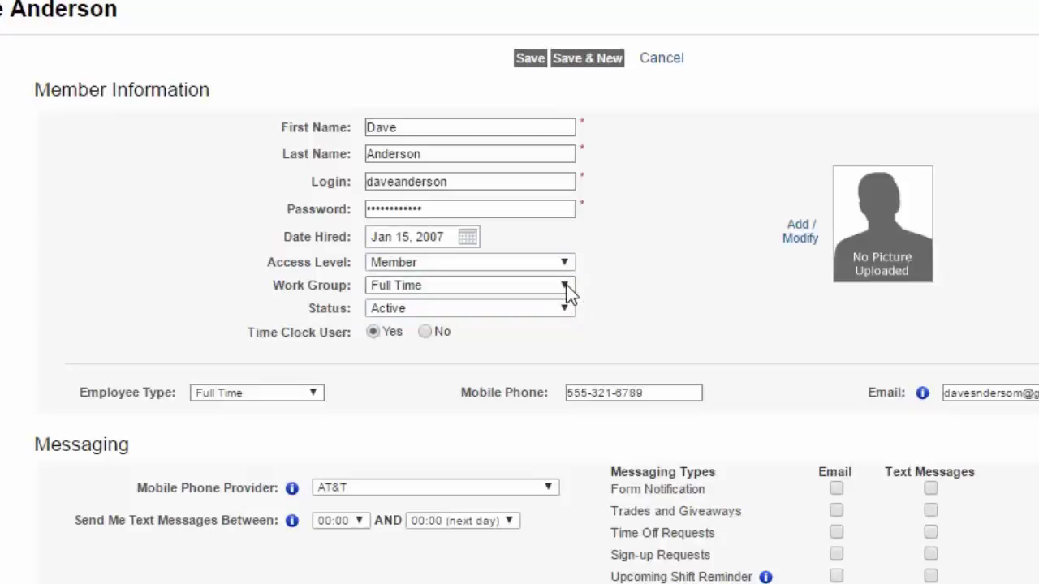
click(566, 284)
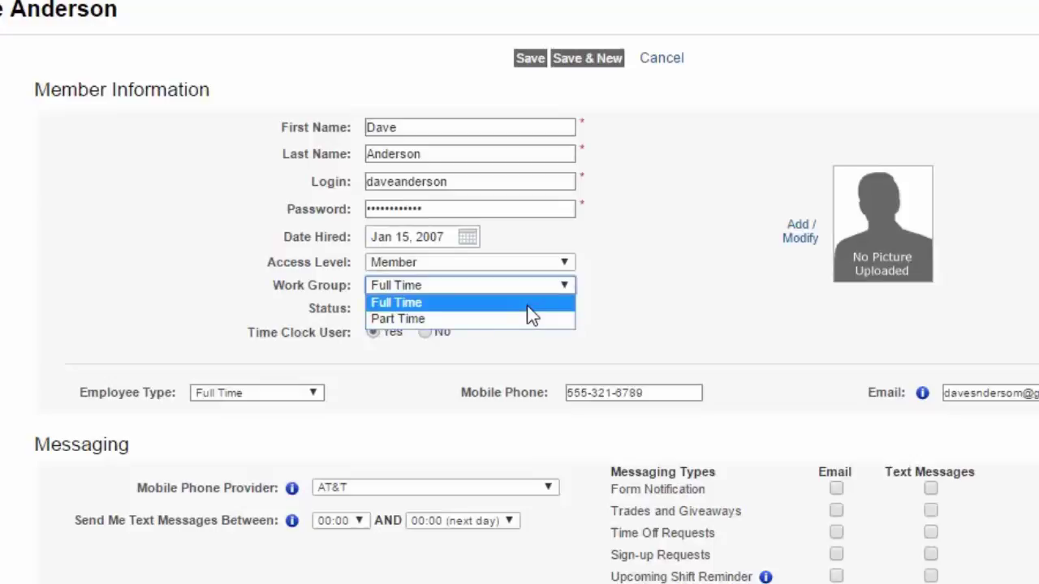
click(633, 287)
Review the mobile phone provider choices and enable text messages for Time Off Requests in the member's messaging settings.
scroll(626, 260, down, 3)
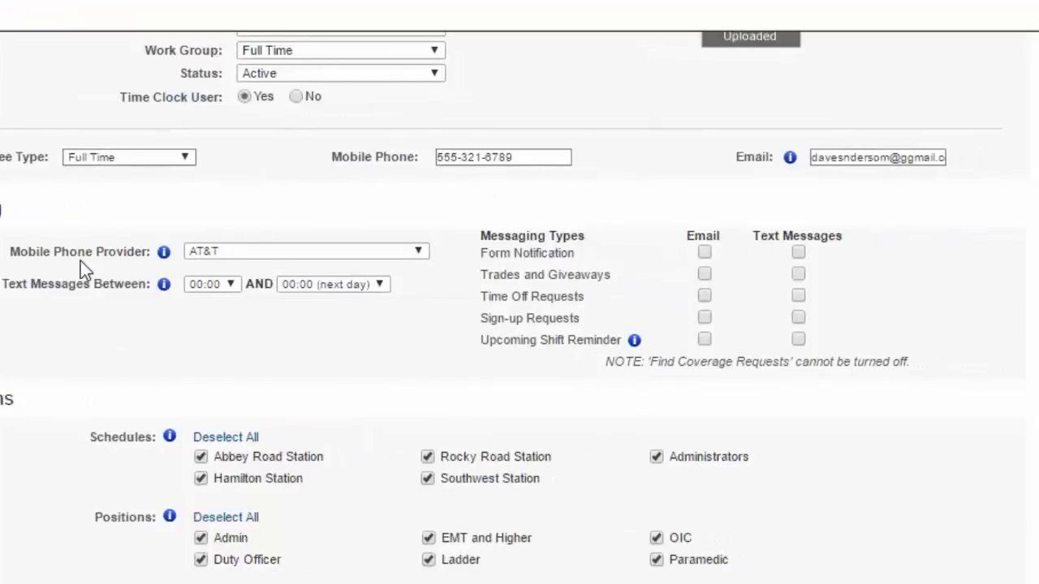
click(412, 252)
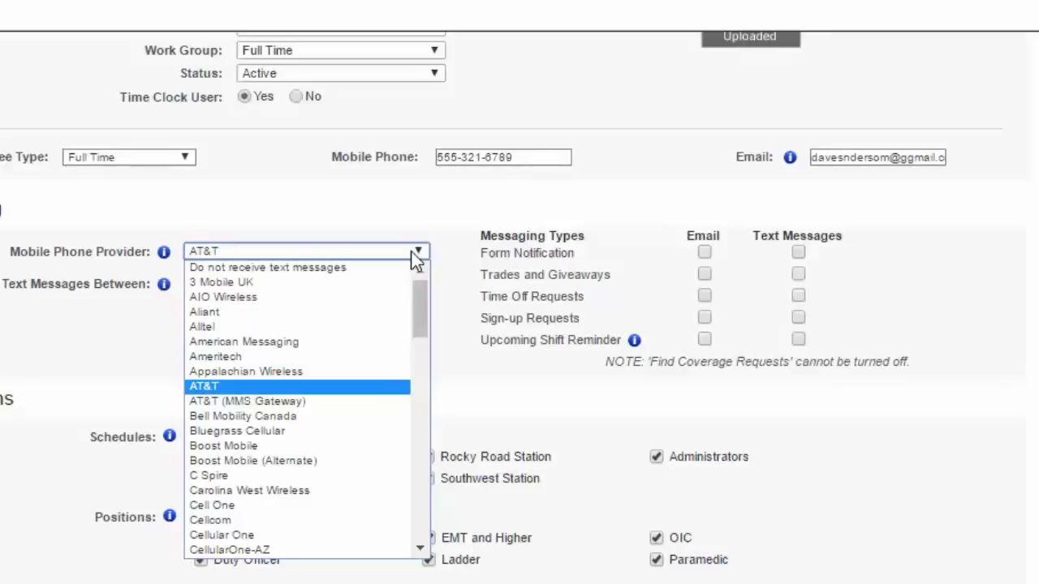
click(415, 258)
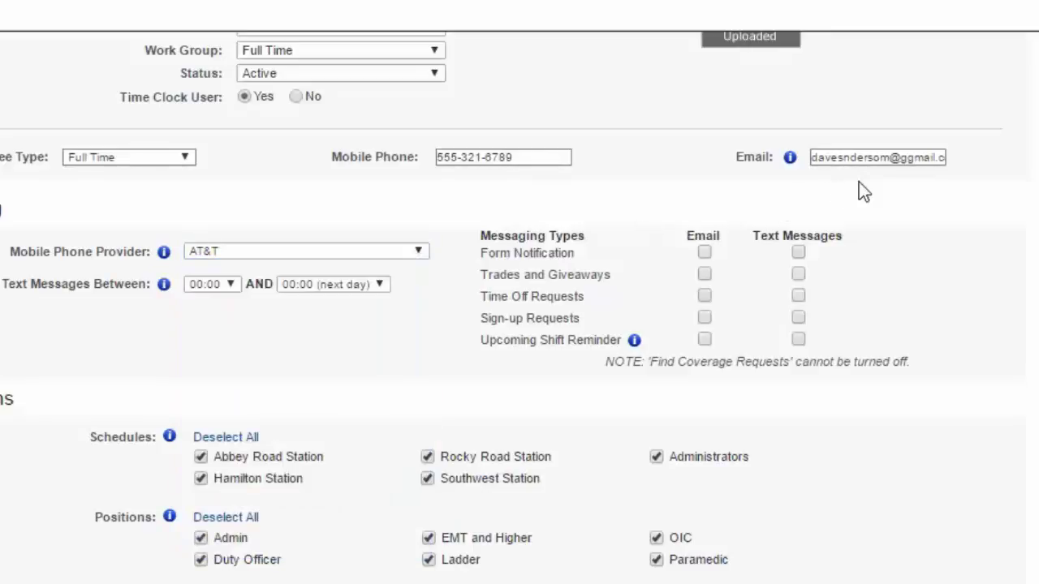
mouse_move(789, 159)
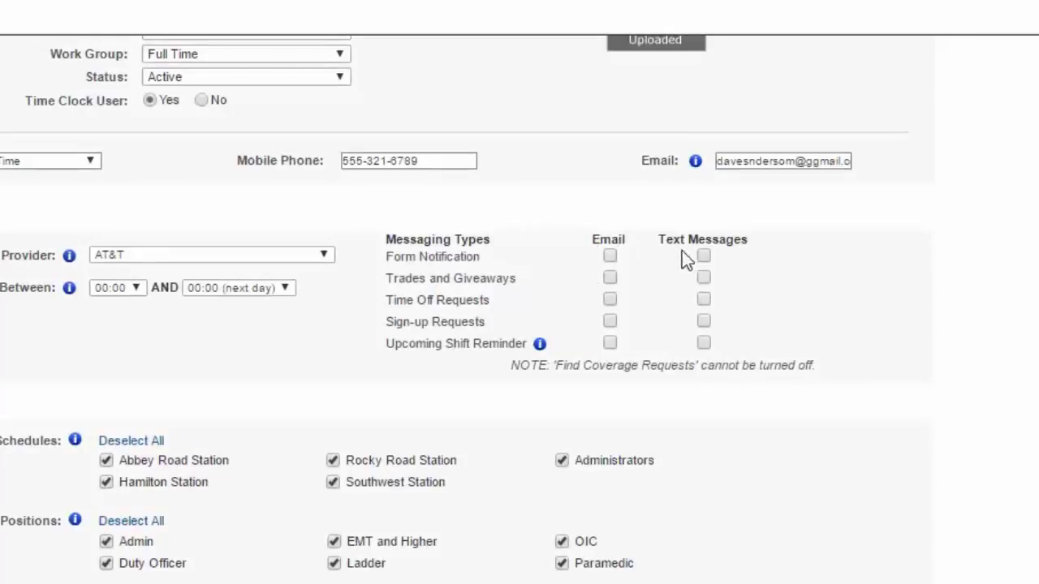
drag(484, 323, 389, 280)
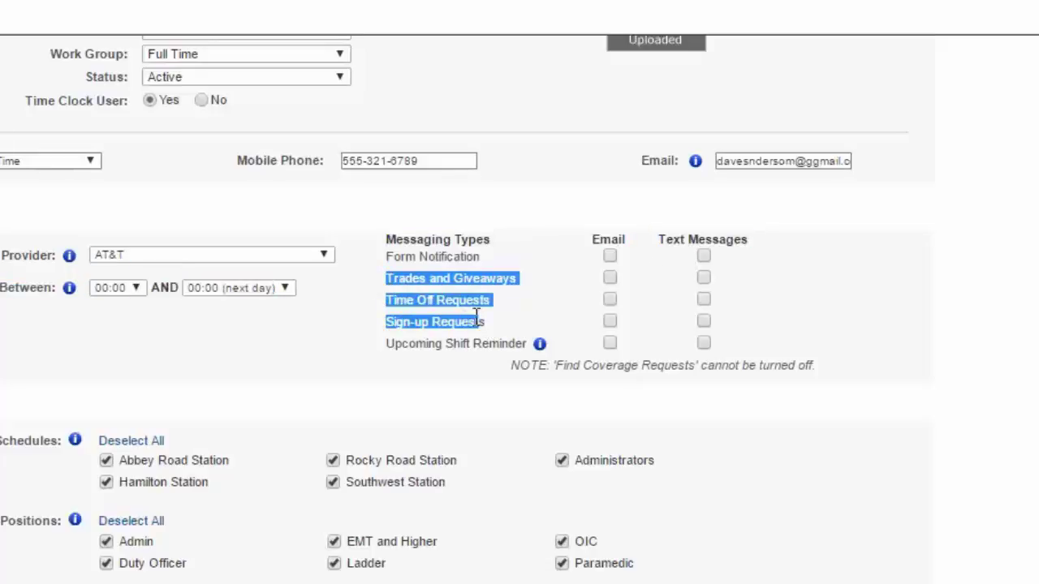
click(524, 324)
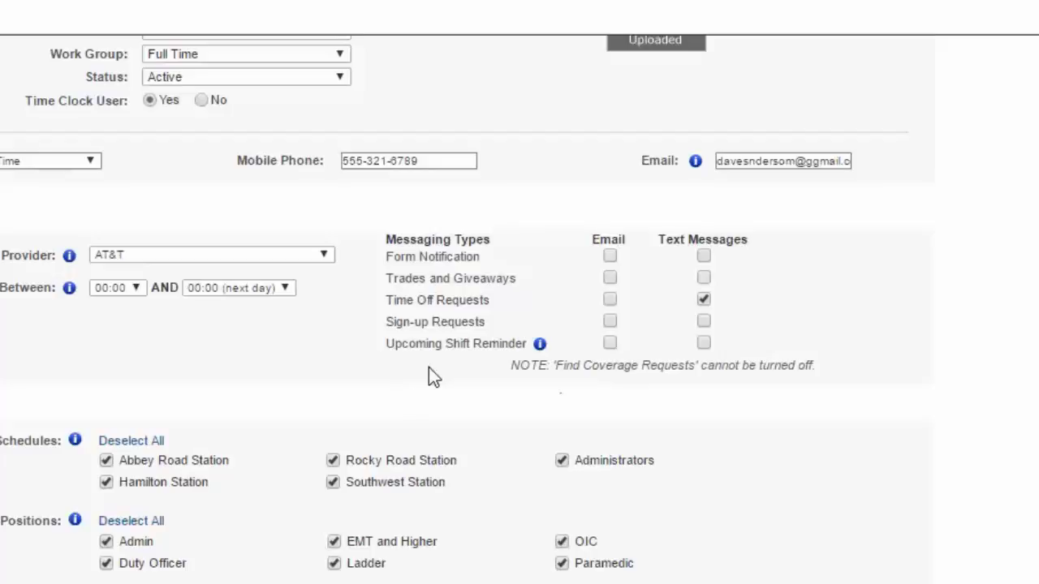
mouse_move(540, 344)
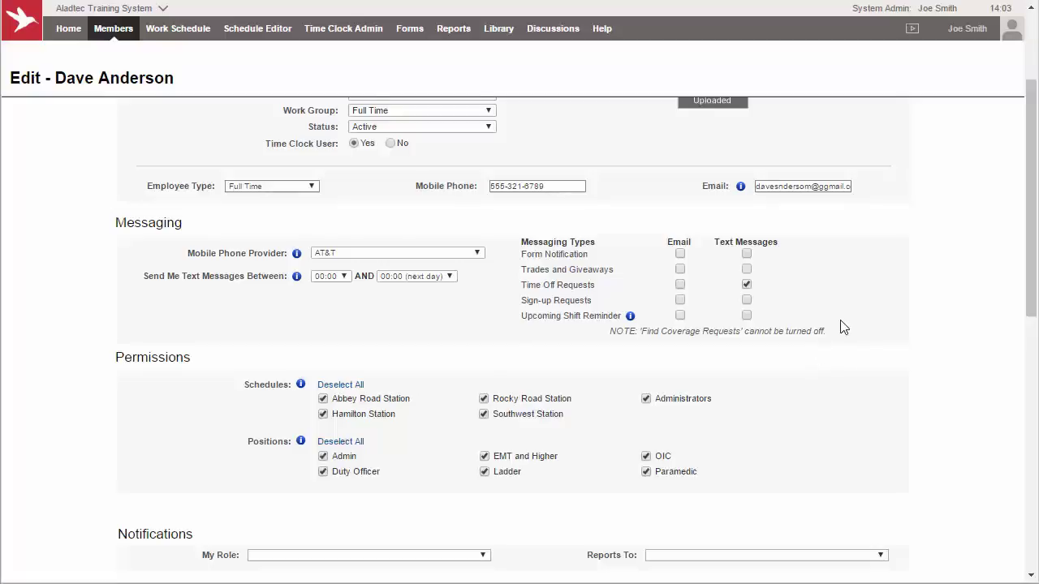
Remove the member's permissions for the Administrators schedule and the Admin position.
scroll(845, 324, down, 2)
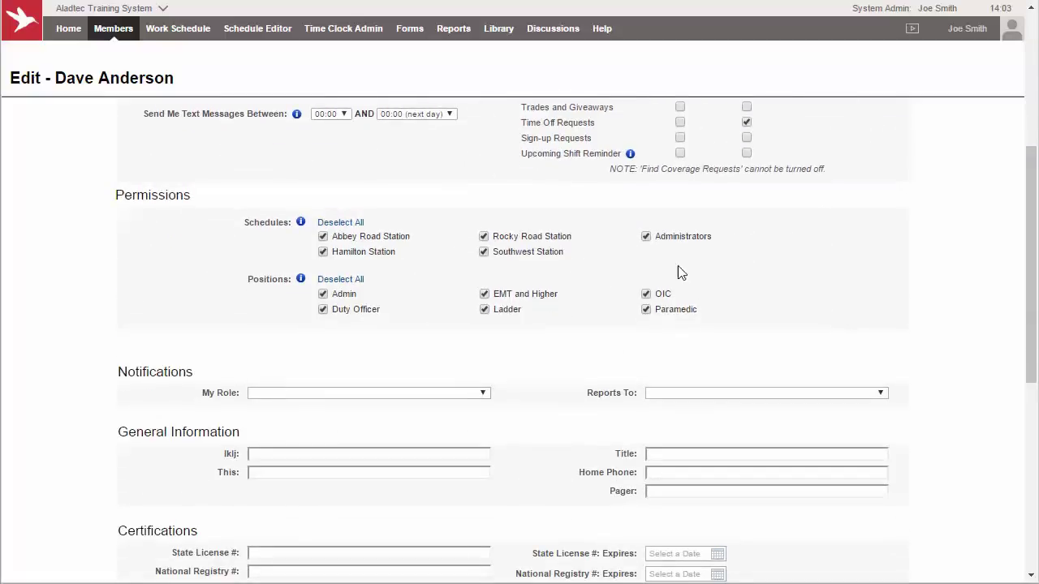
double_click(144, 195)
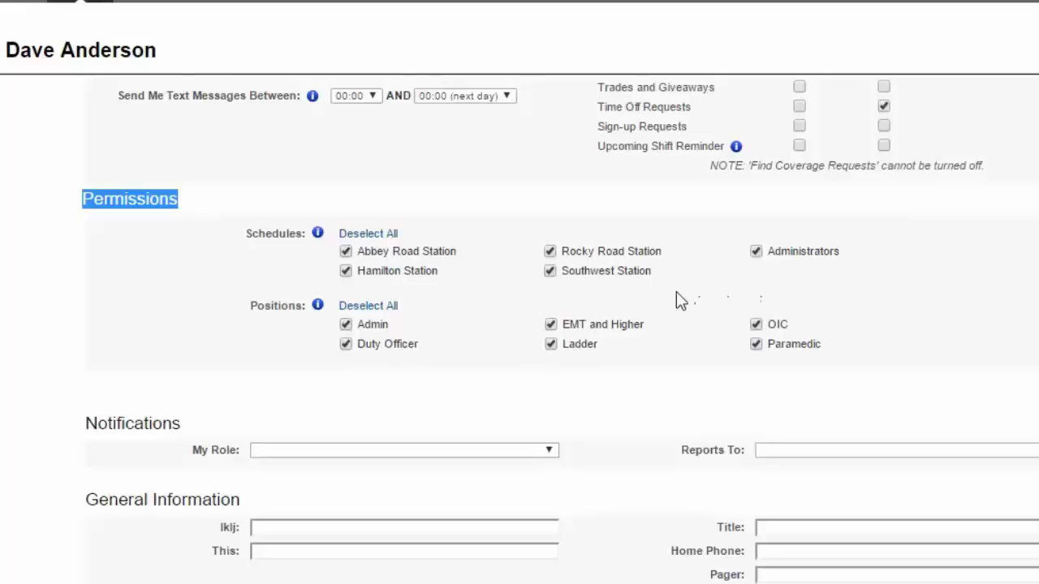
click(757, 253)
click(345, 325)
Review the Reports To and My Role options in the member's Notifications section.
scroll(169, 315, down, 5)
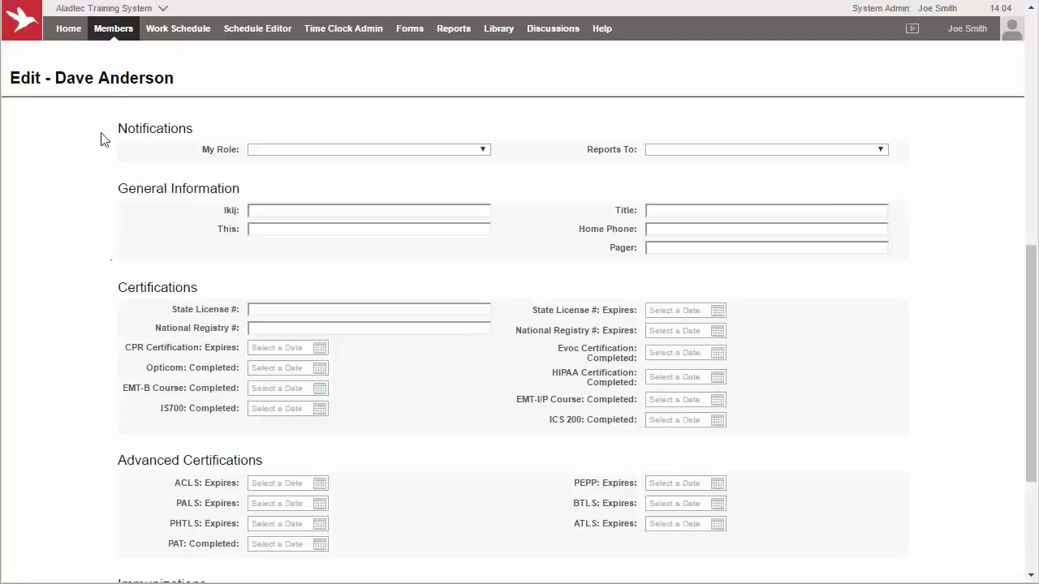
mouse_move(112, 32)
click(828, 149)
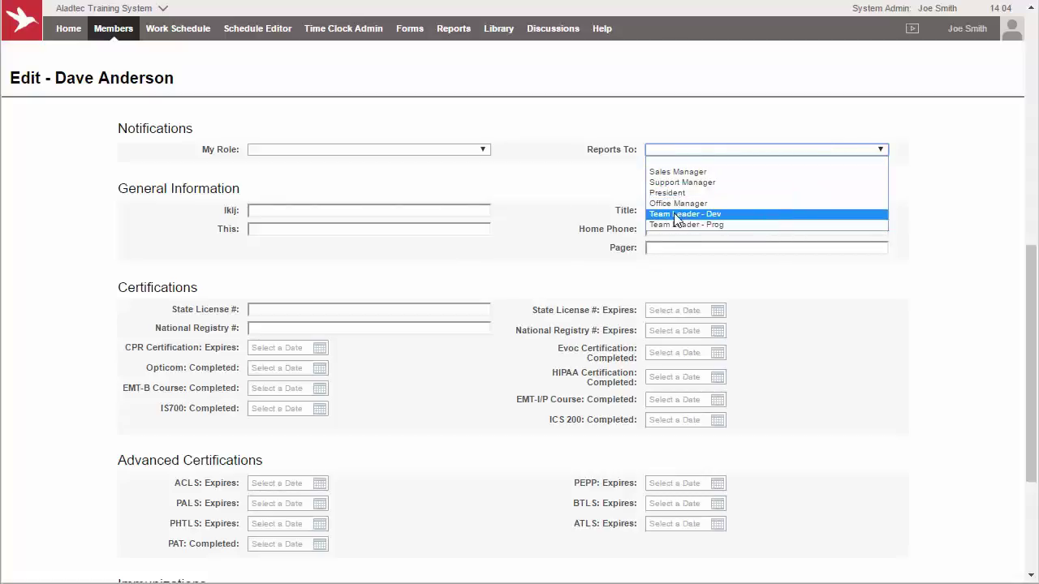
click(489, 176)
click(475, 149)
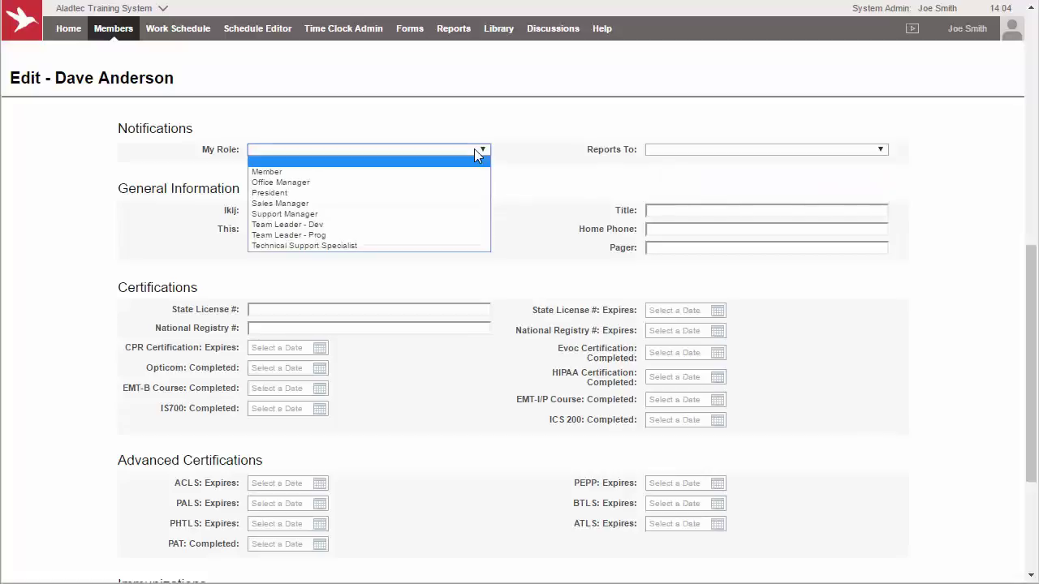
click(532, 170)
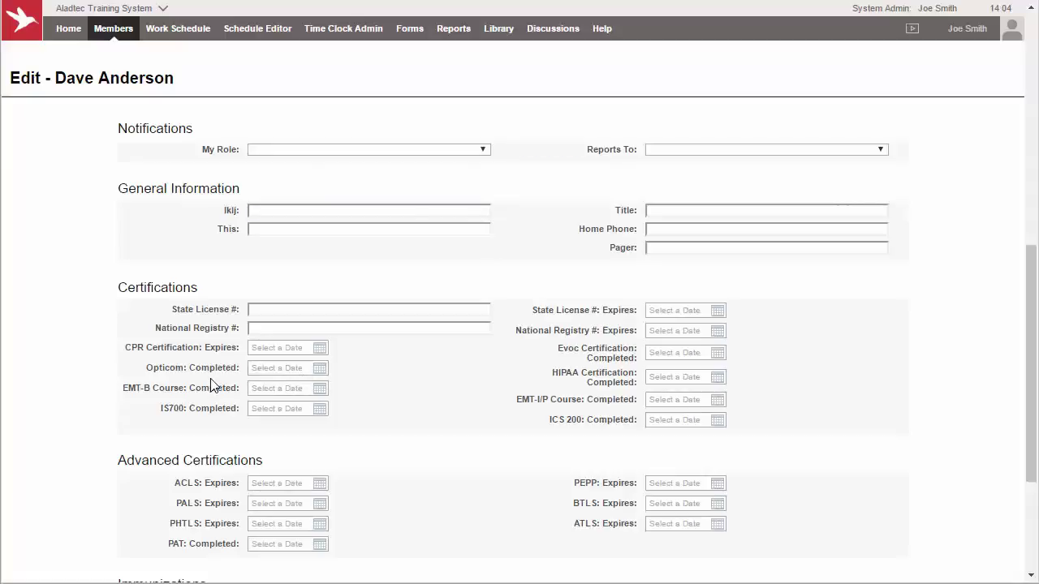
click(292, 411)
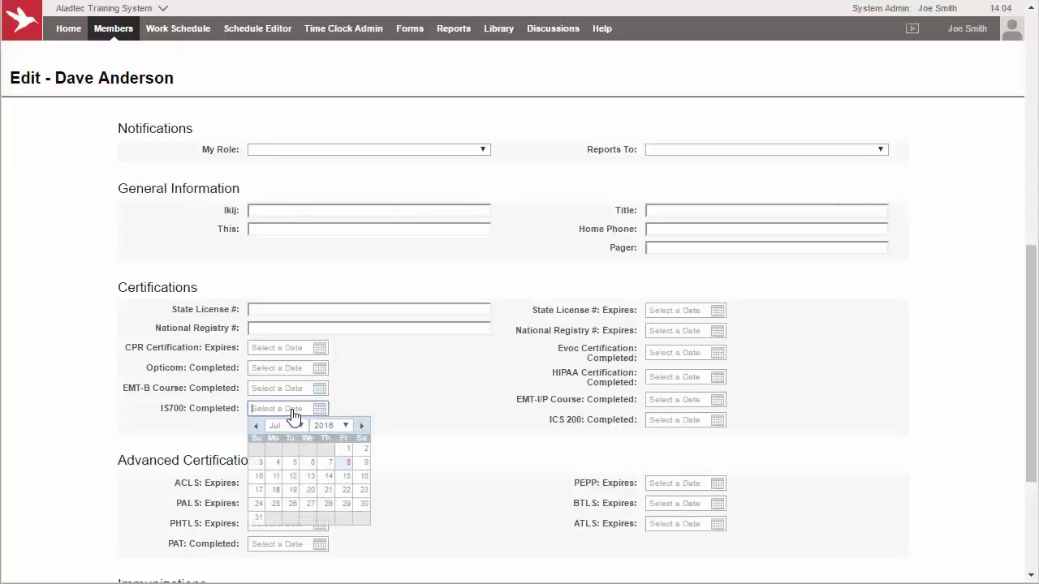
click(393, 367)
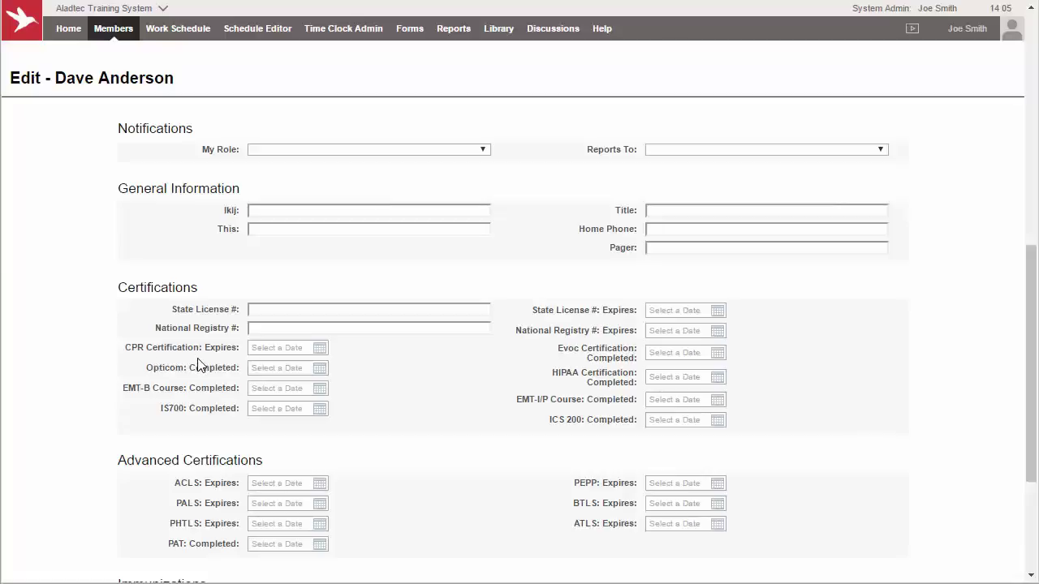
click(309, 351)
click(300, 364)
click(288, 494)
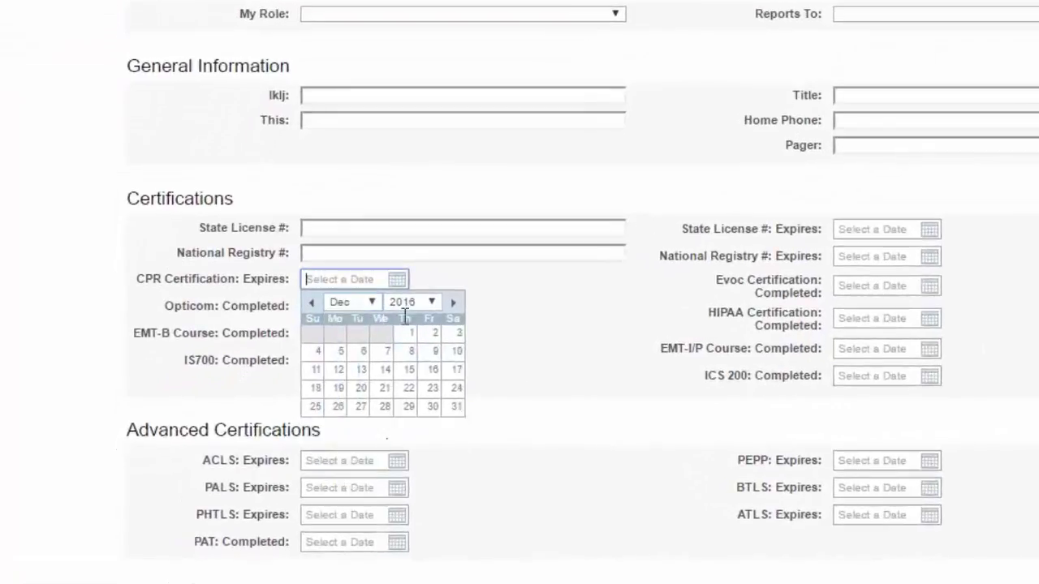
click(421, 302)
click(487, 337)
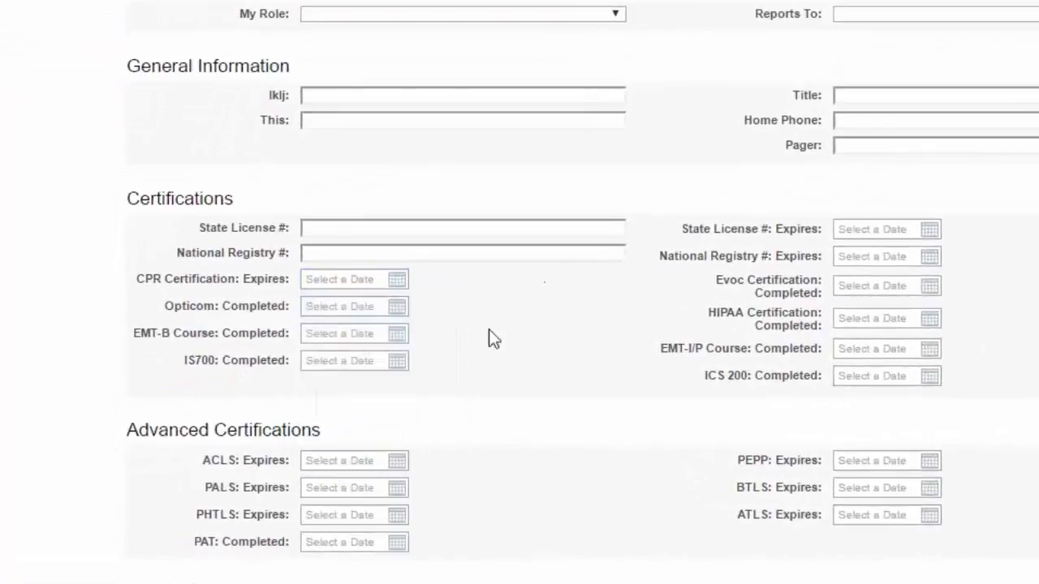
Set the member's CPR Certification expiry date to Dec 31, 2016.
click(358, 284)
click(359, 302)
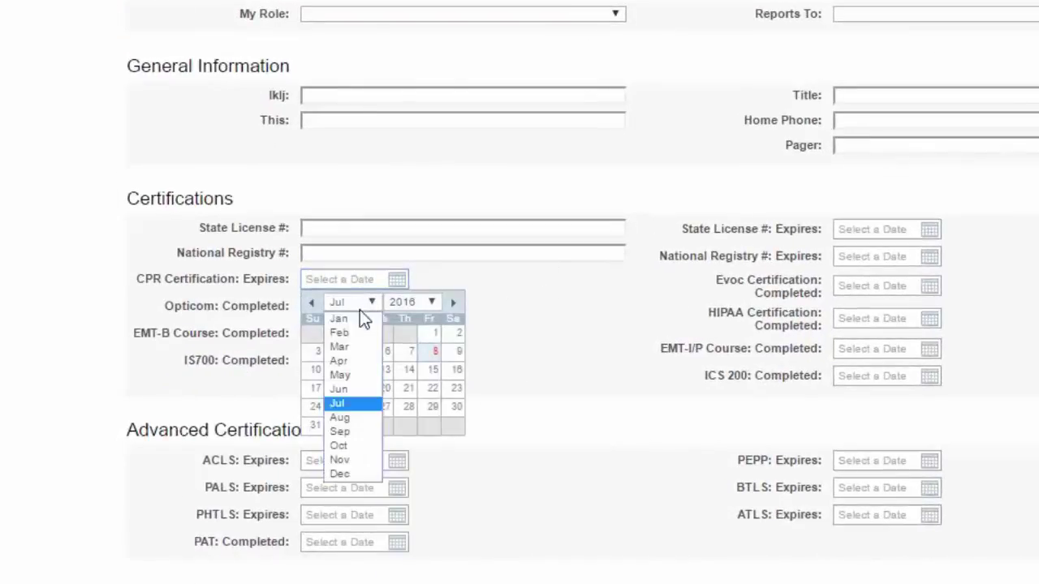
click(353, 473)
click(457, 407)
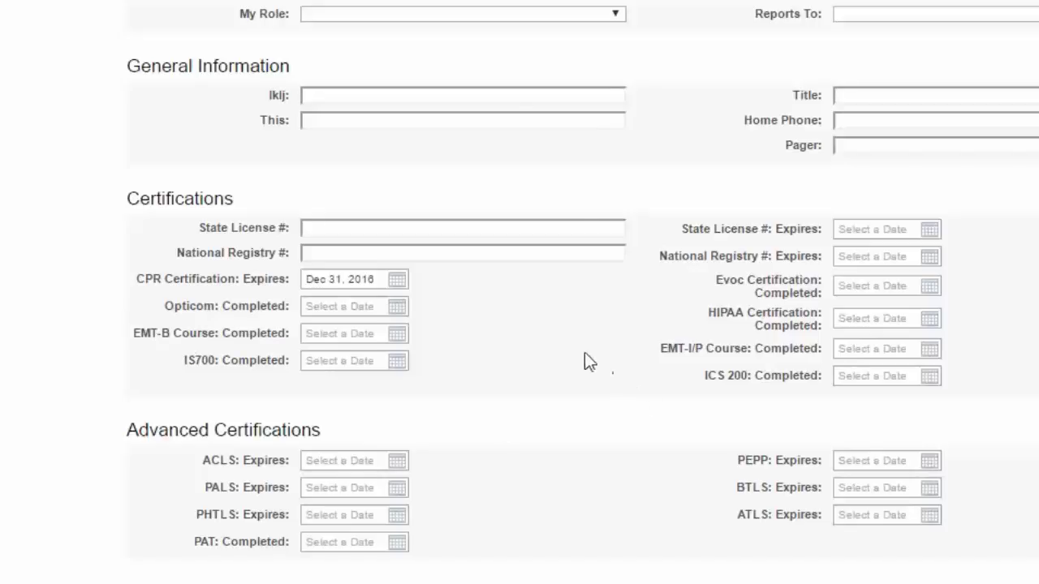
Look over the remaining sections of the member's record, then leave it without saving the edits.
scroll(568, 341, down, 5)
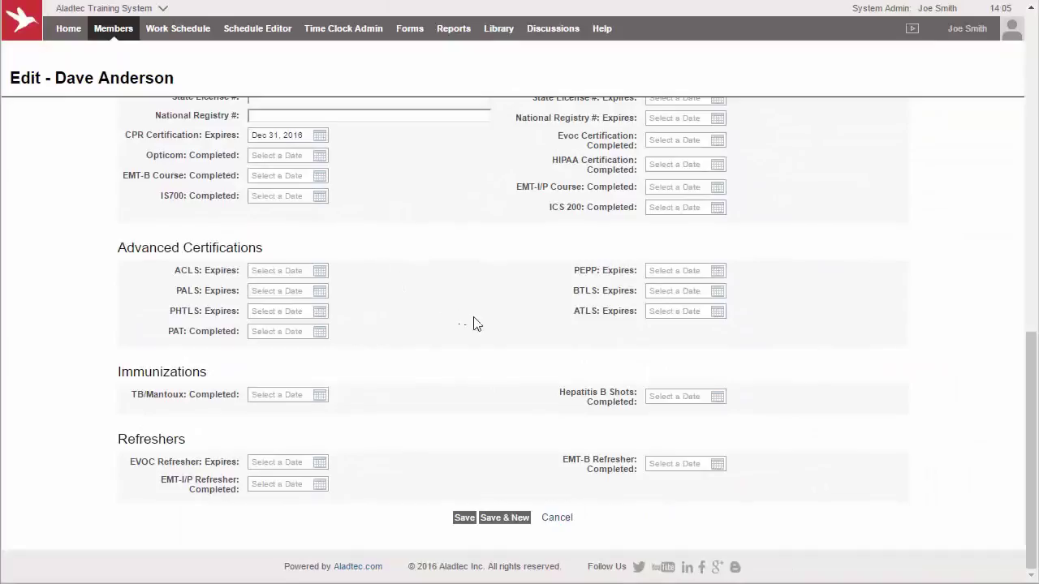
scroll(465, 345, up, 3)
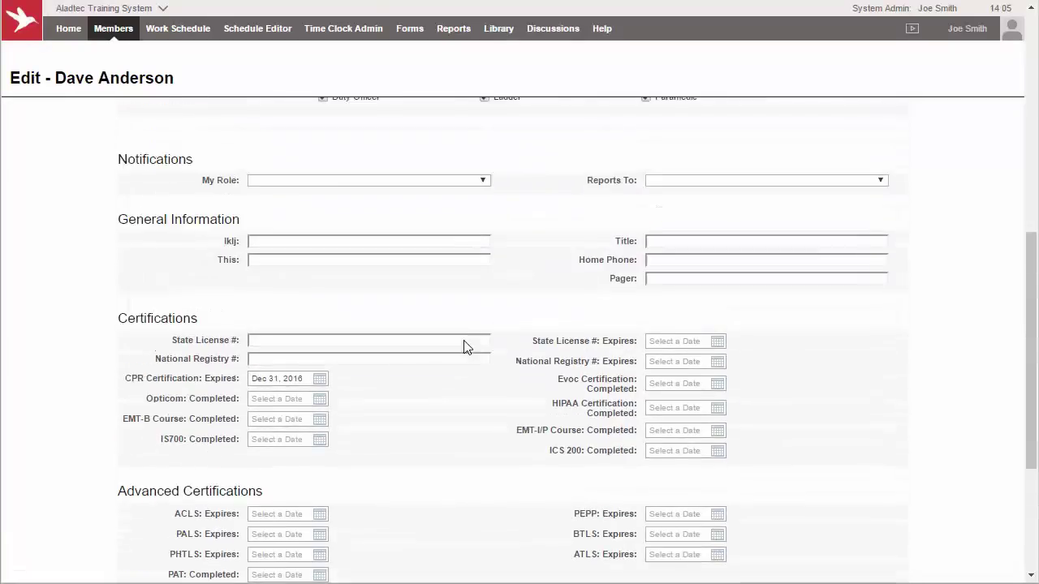
scroll(465, 341, up, 8)
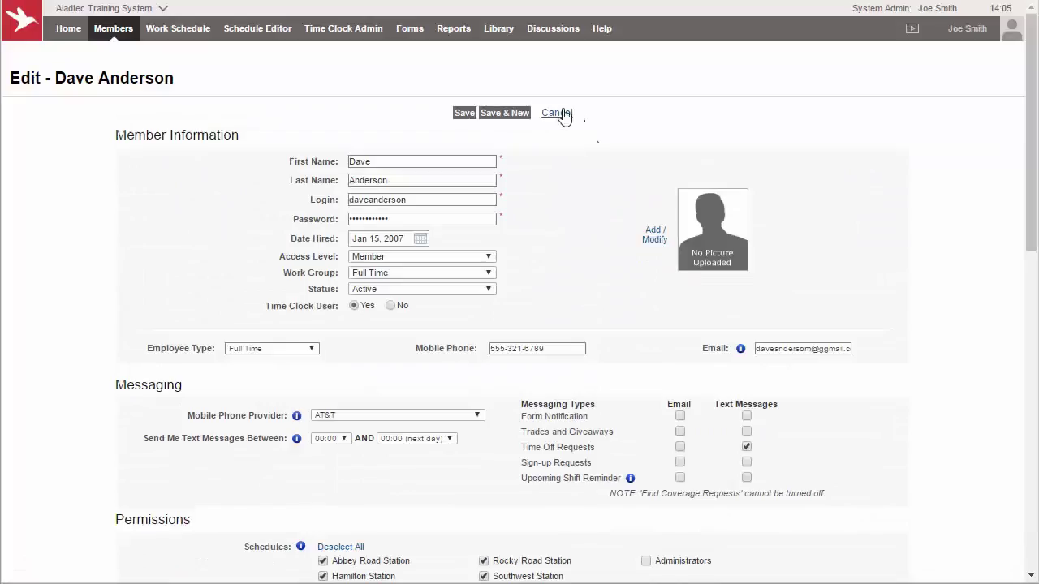
click(564, 114)
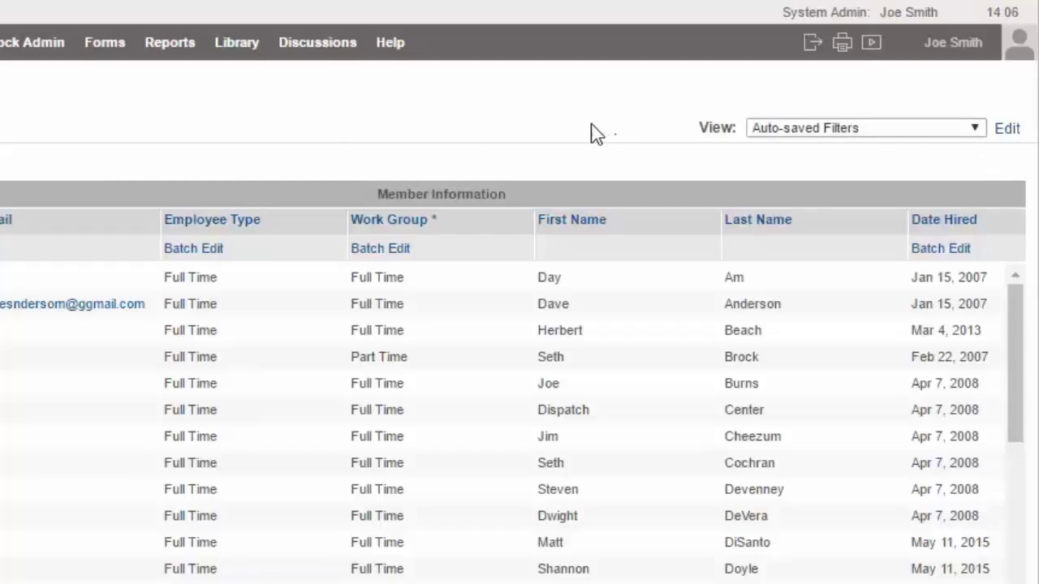
Switch the member database to the General Information view, then to the Account Info view.
click(874, 130)
click(781, 244)
click(839, 130)
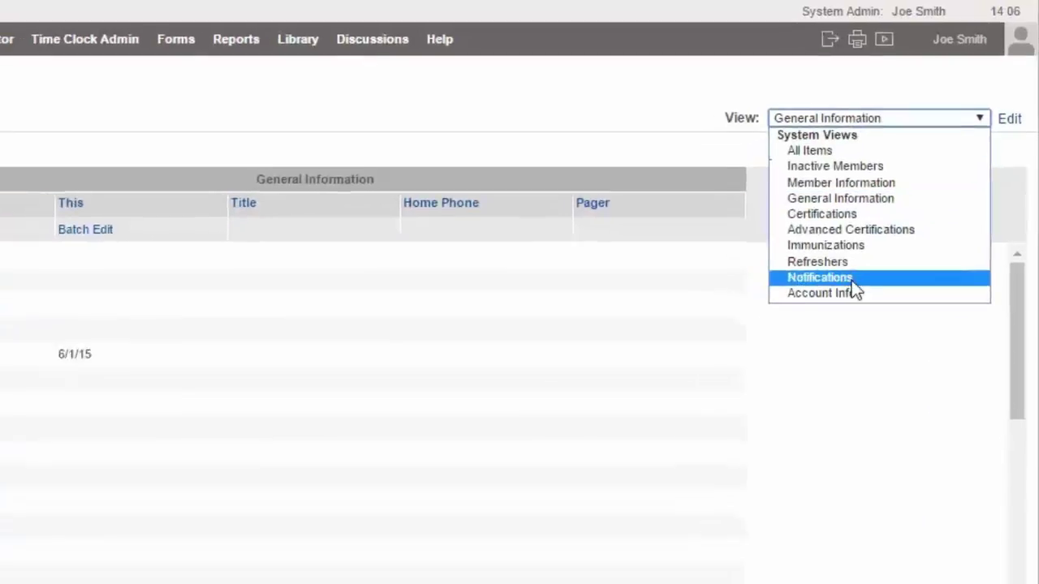
click(844, 293)
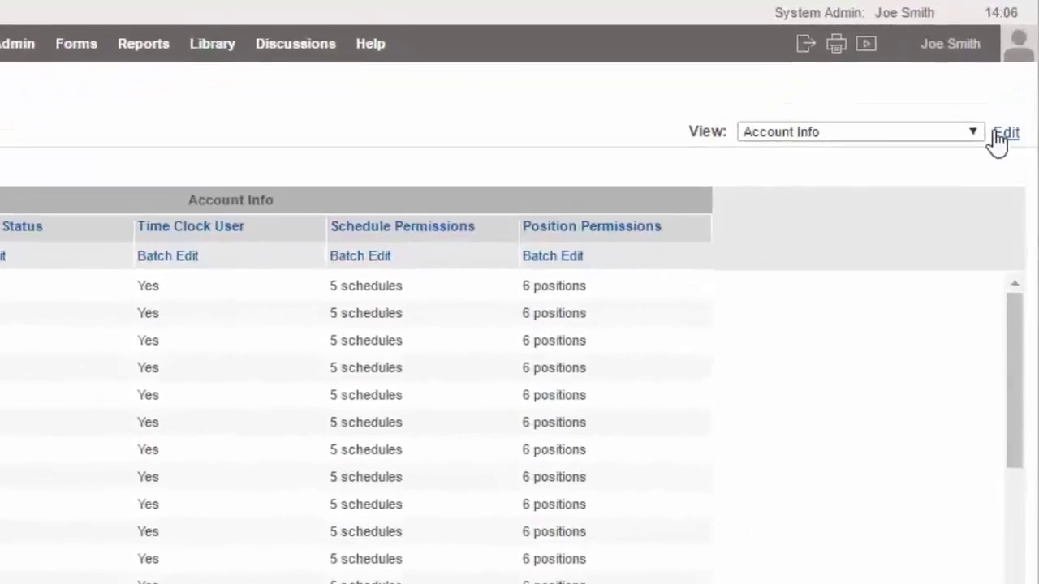
Add the Title and Date Hired columns to the Account Info view and apply the new layout.
click(1003, 136)
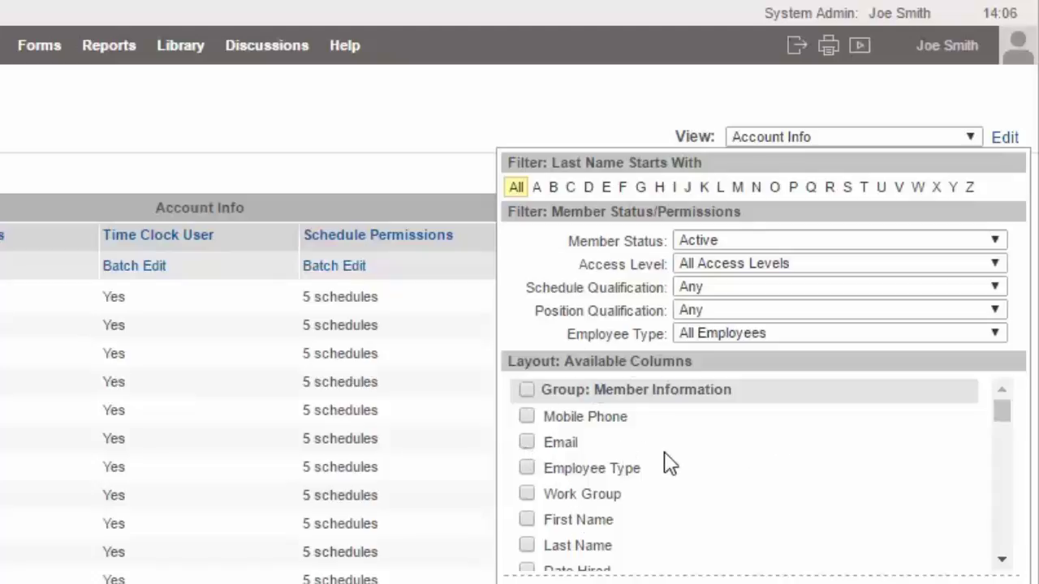
scroll(667, 463, down, 5)
scroll(666, 471, up, 3)
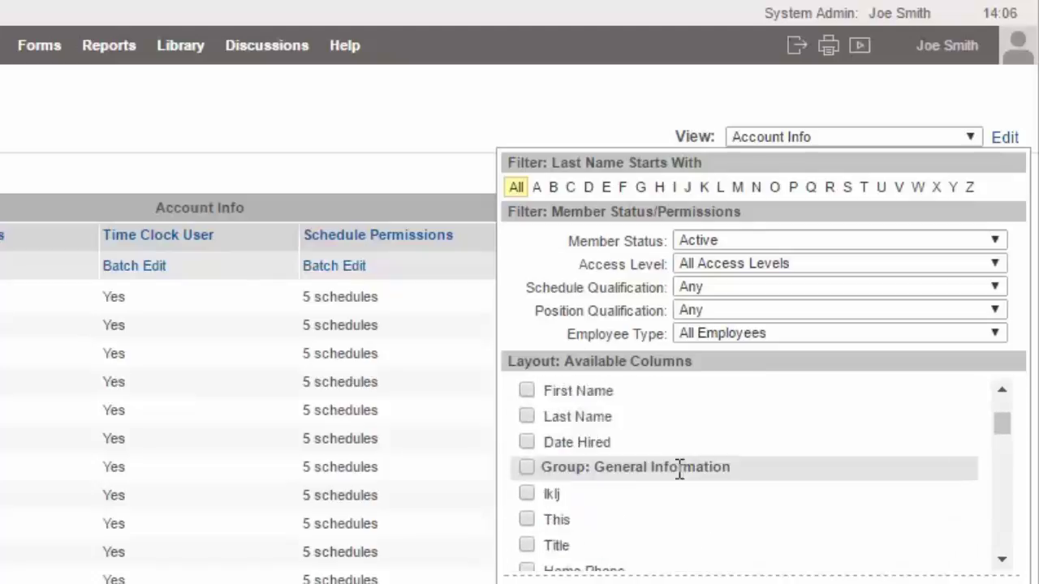
scroll(680, 470, down, 3)
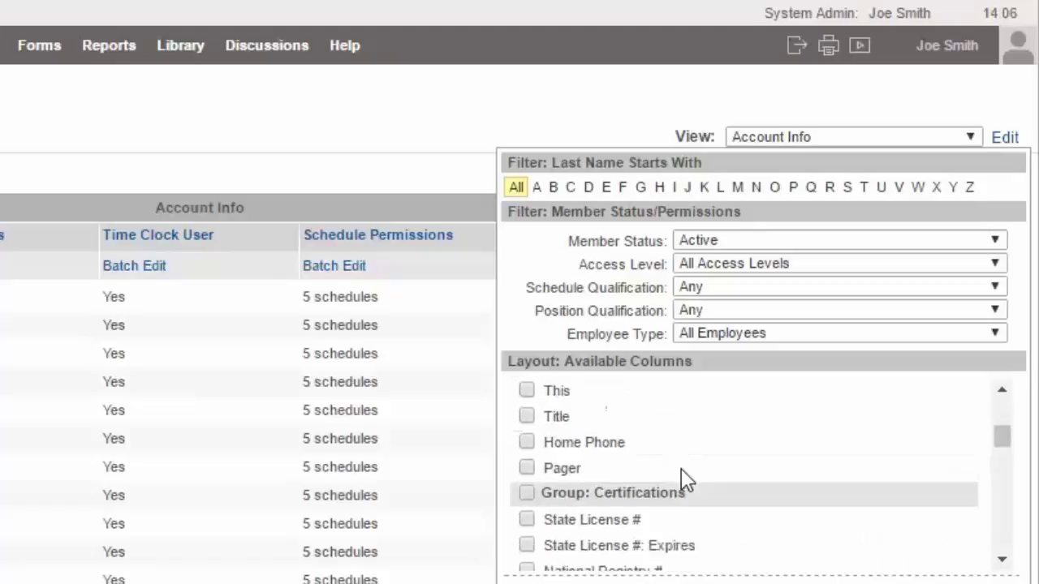
click(526, 417)
scroll(626, 445, up, 5)
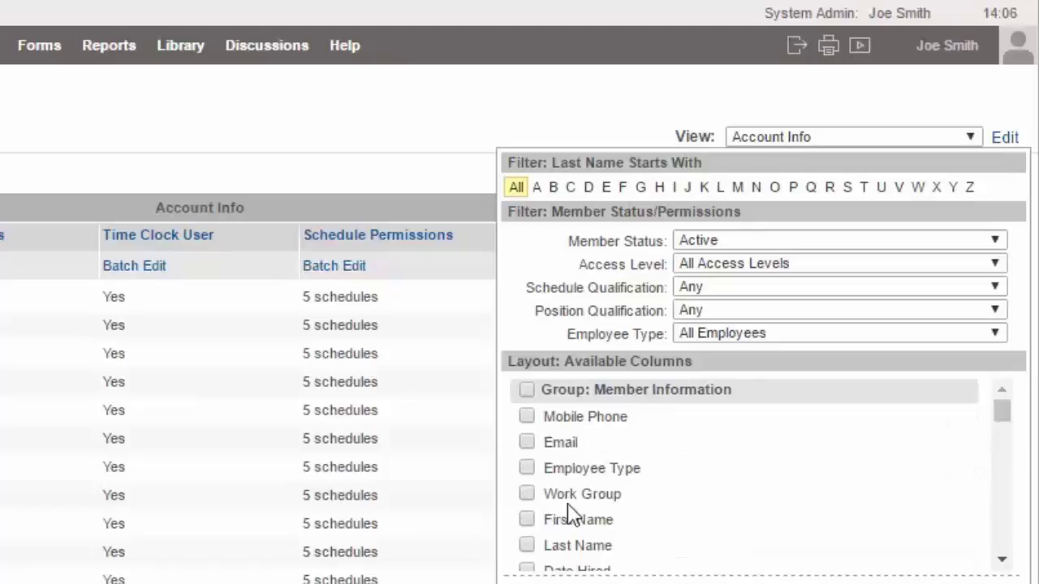
scroll(568, 515, down, 3)
click(526, 443)
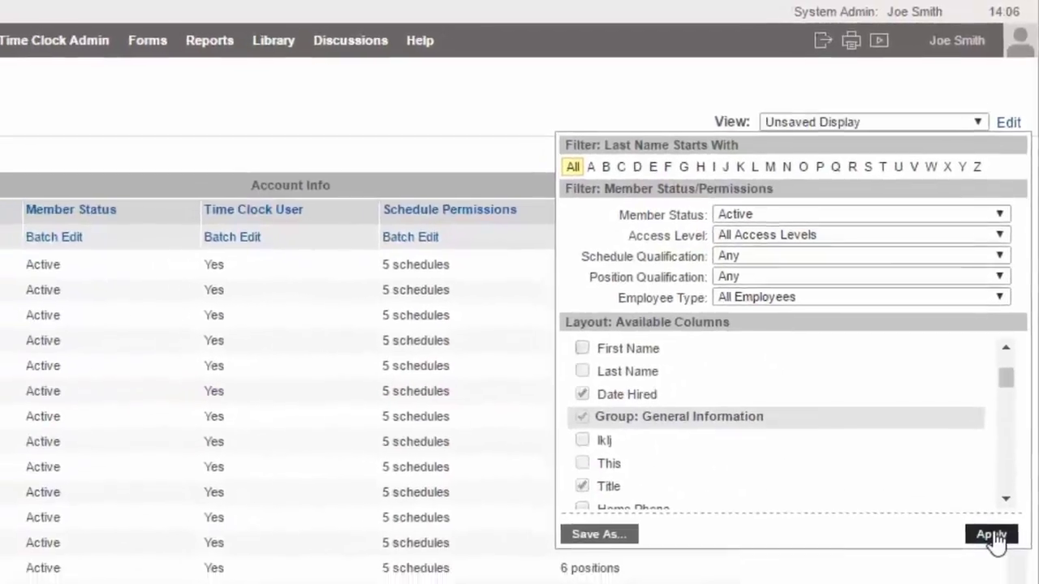
click(992, 534)
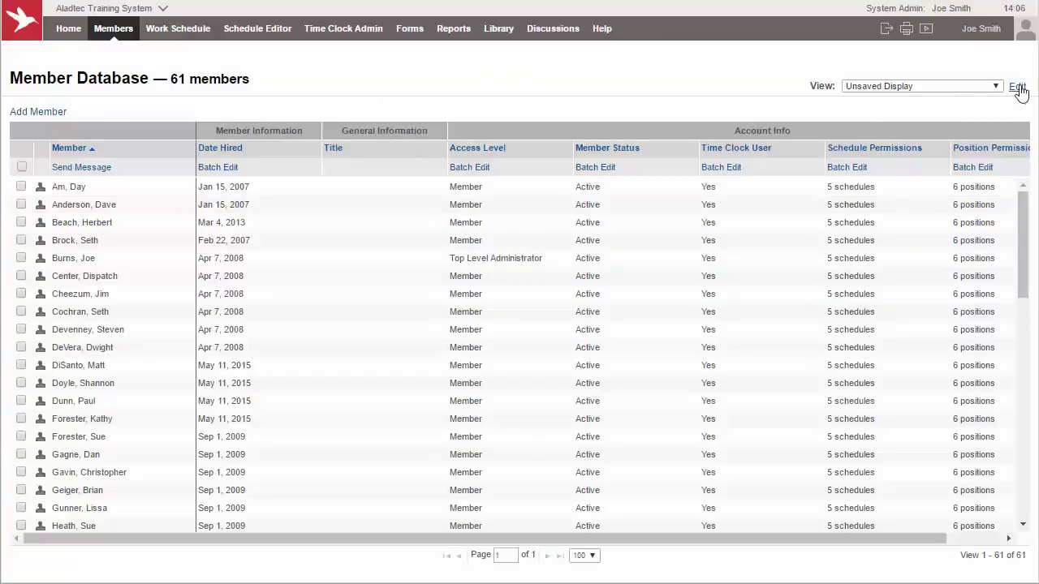
Save the customized column layout as a new view labelled "Account Info extra".
click(1018, 88)
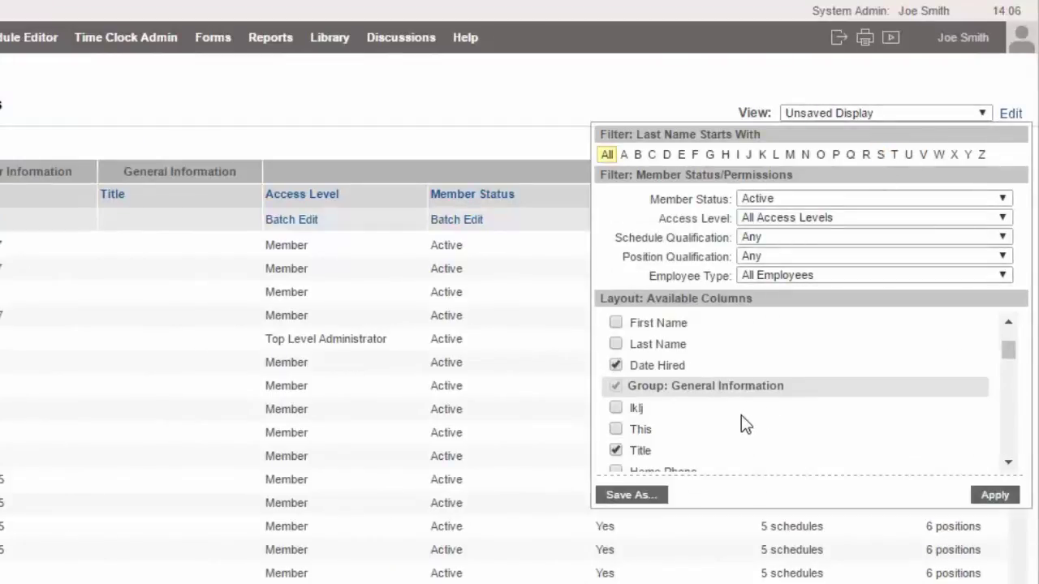
click(632, 497)
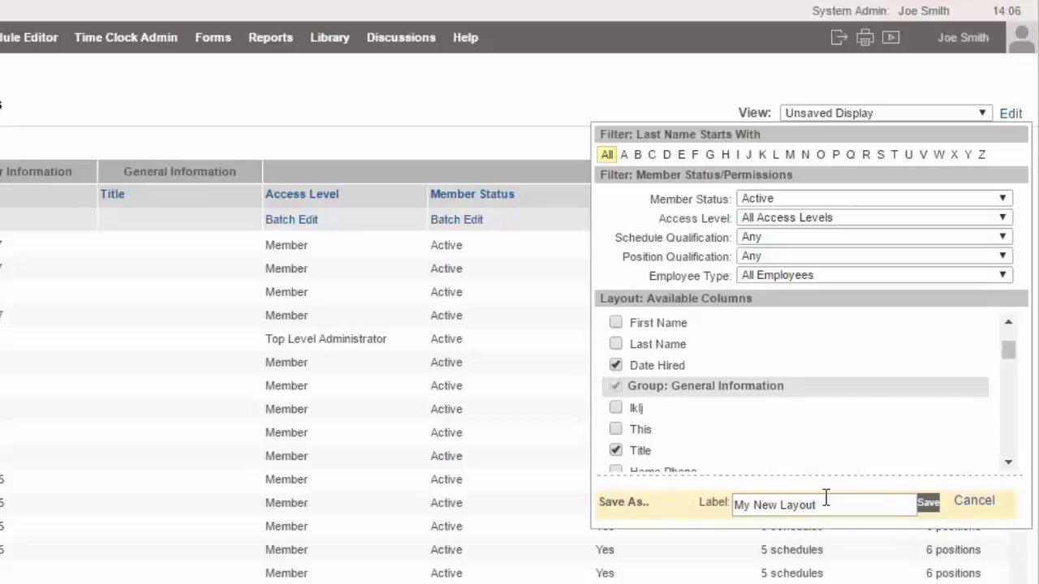
drag(825, 503, 716, 502)
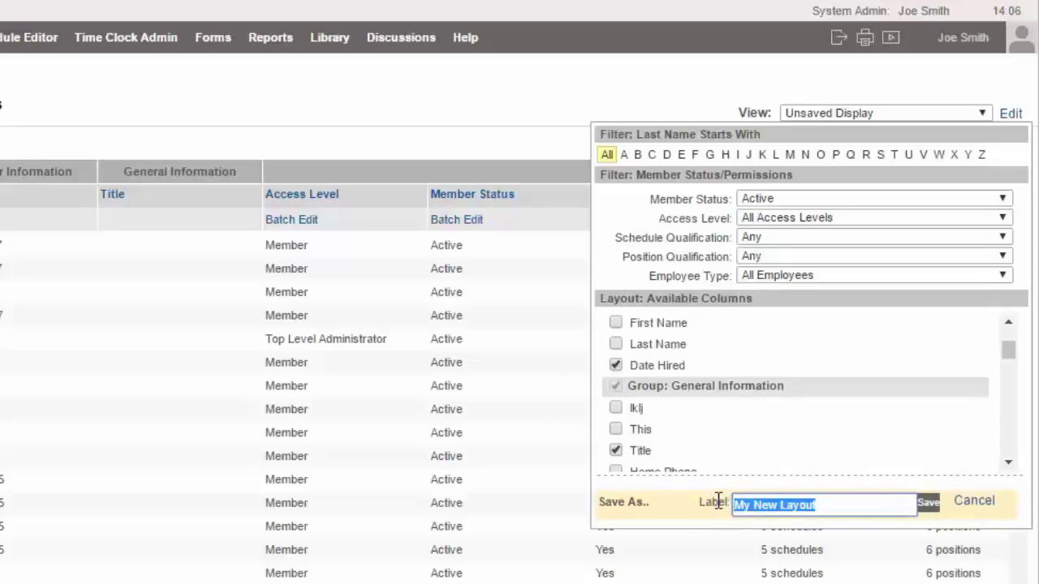
text(G)
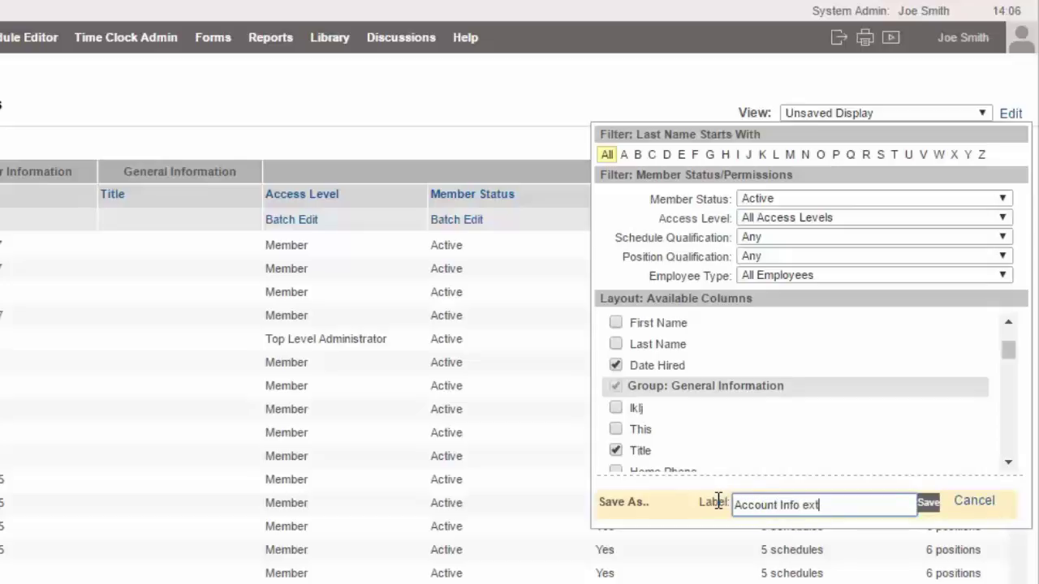
click(928, 501)
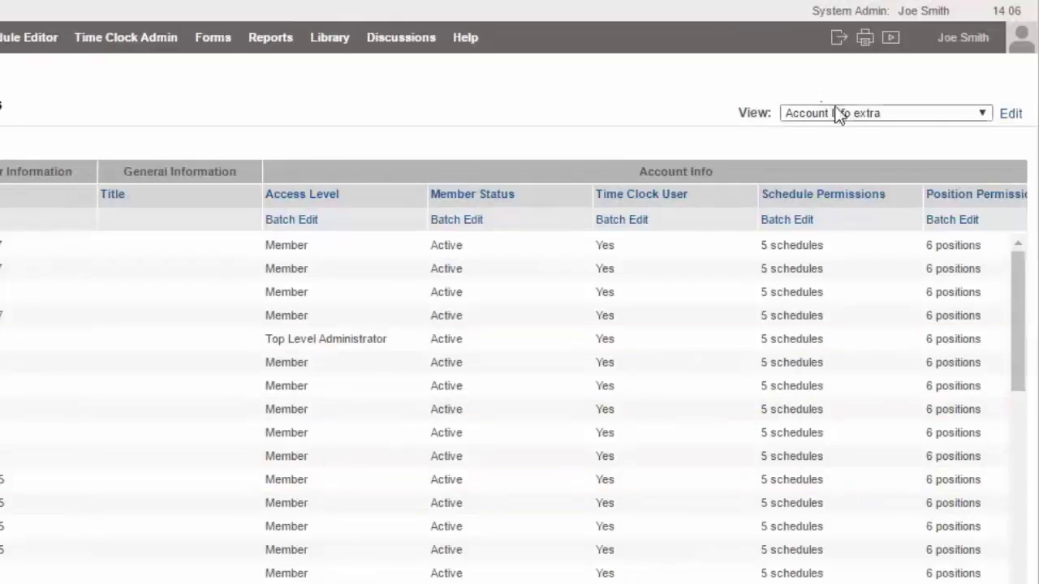
Check the list of system and custom views, then switch the member database to All Items.
click(907, 122)
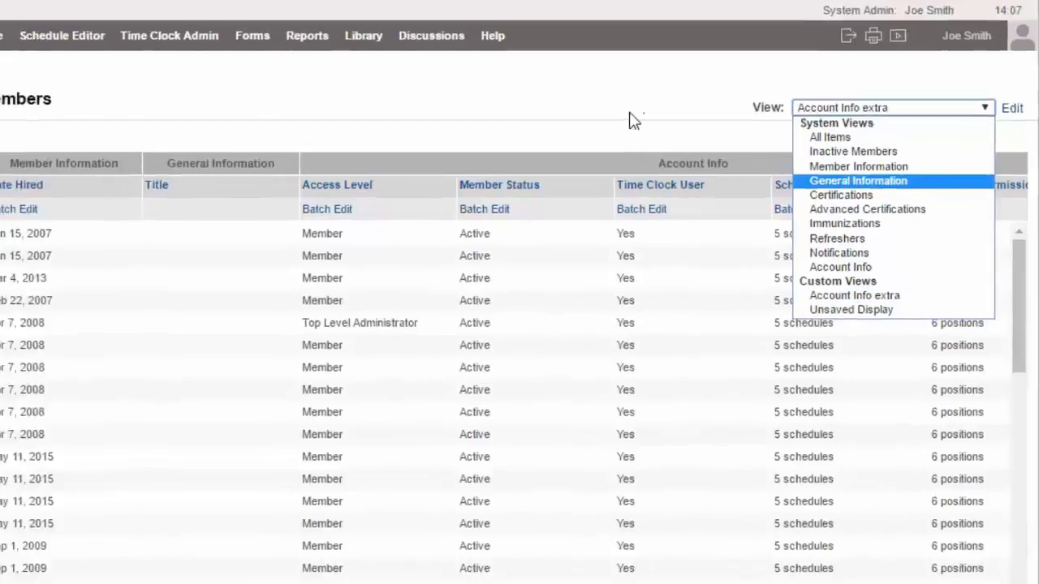
click(616, 126)
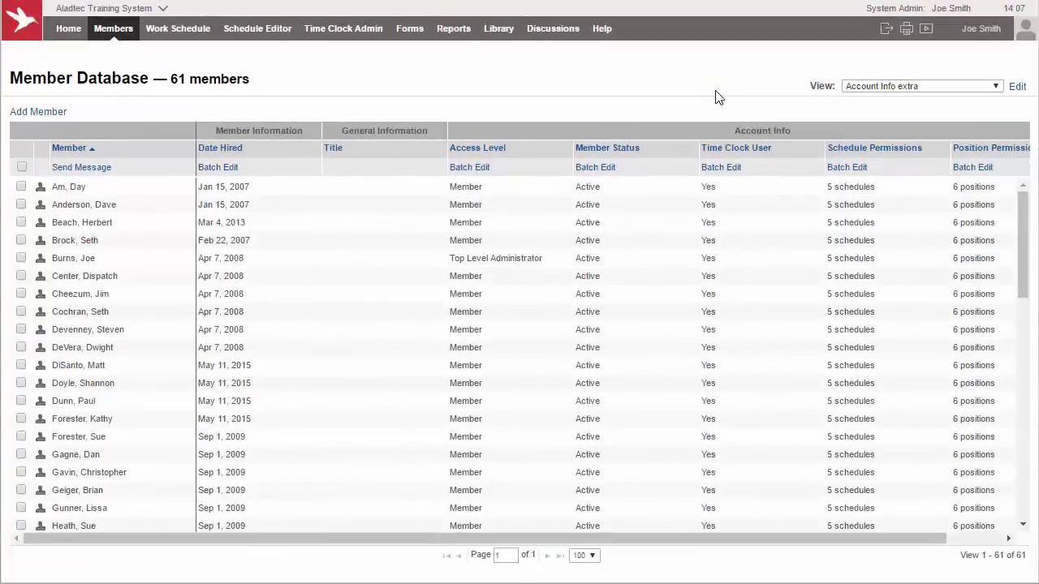
click(939, 92)
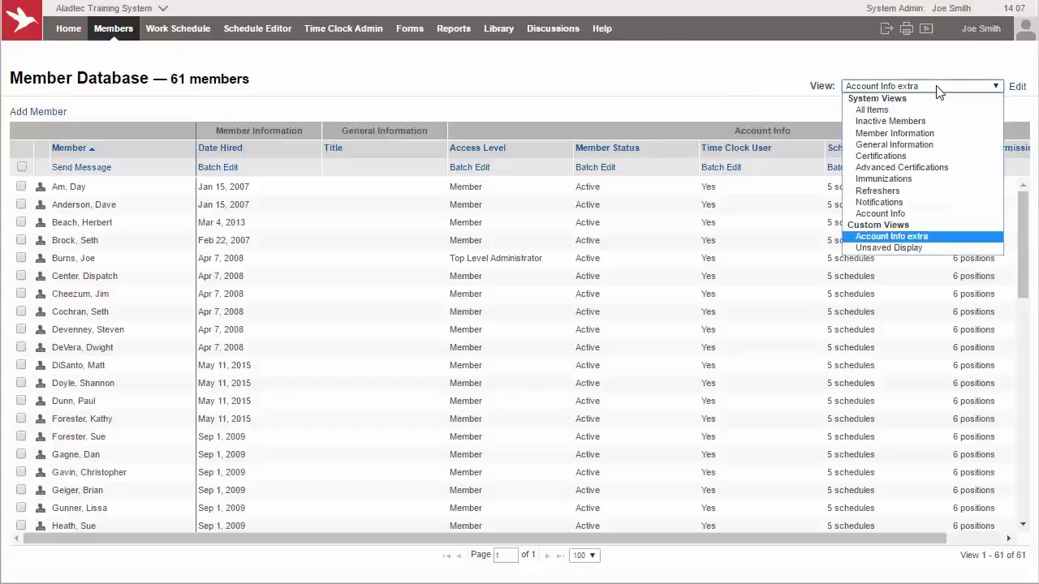
click(870, 112)
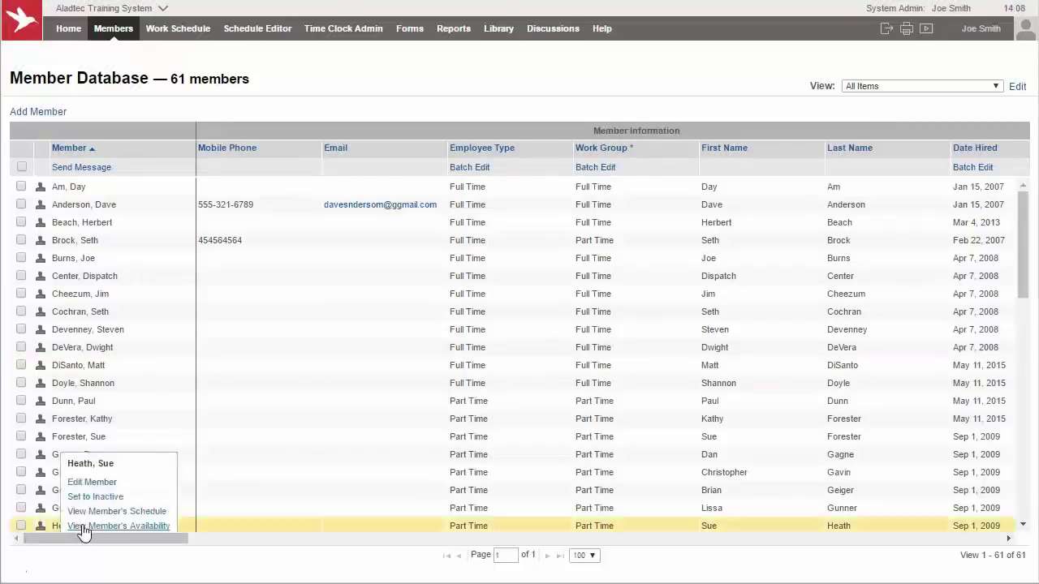
Filter the member database to Hamilton Station as schedule qualification and Duty Officer as position qualification.
drag(100, 540, 74, 552)
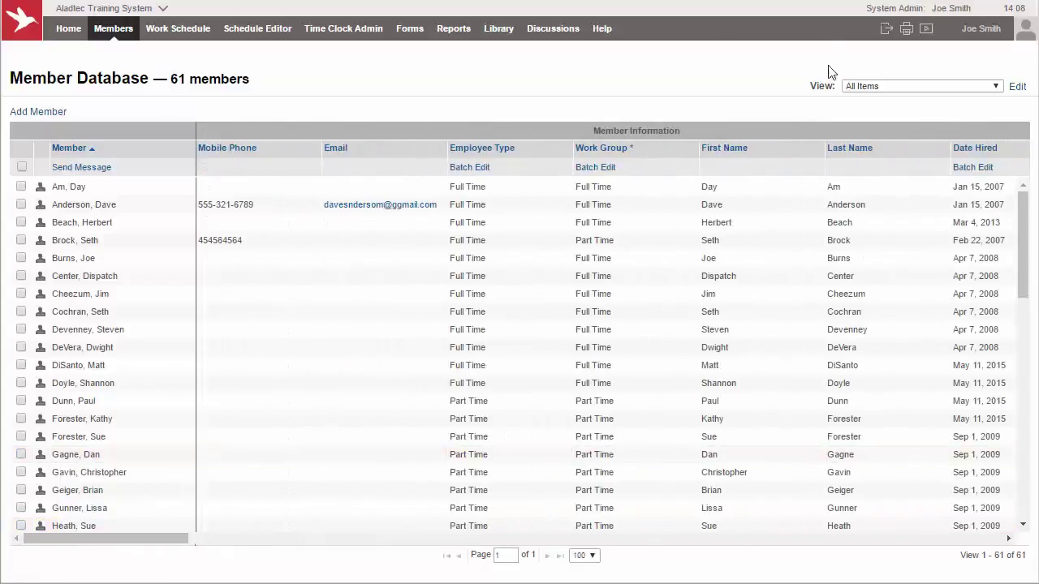
click(994, 86)
click(991, 105)
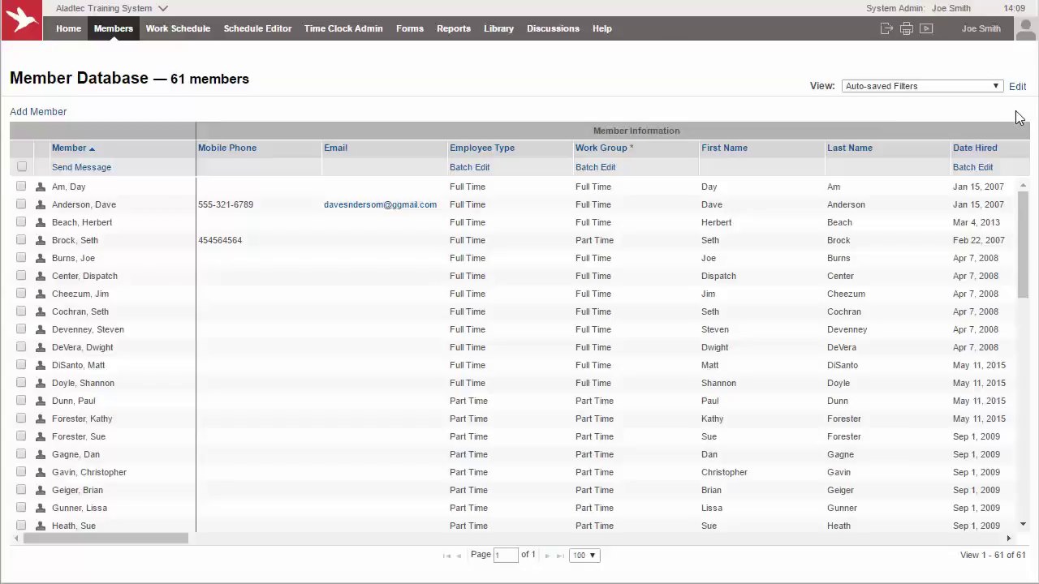
click(1017, 86)
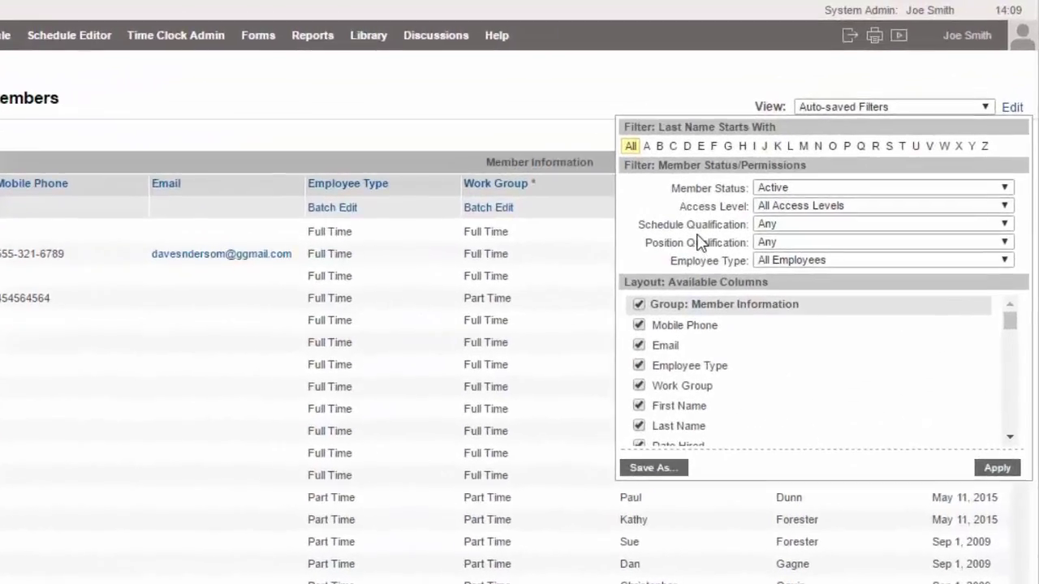
click(795, 224)
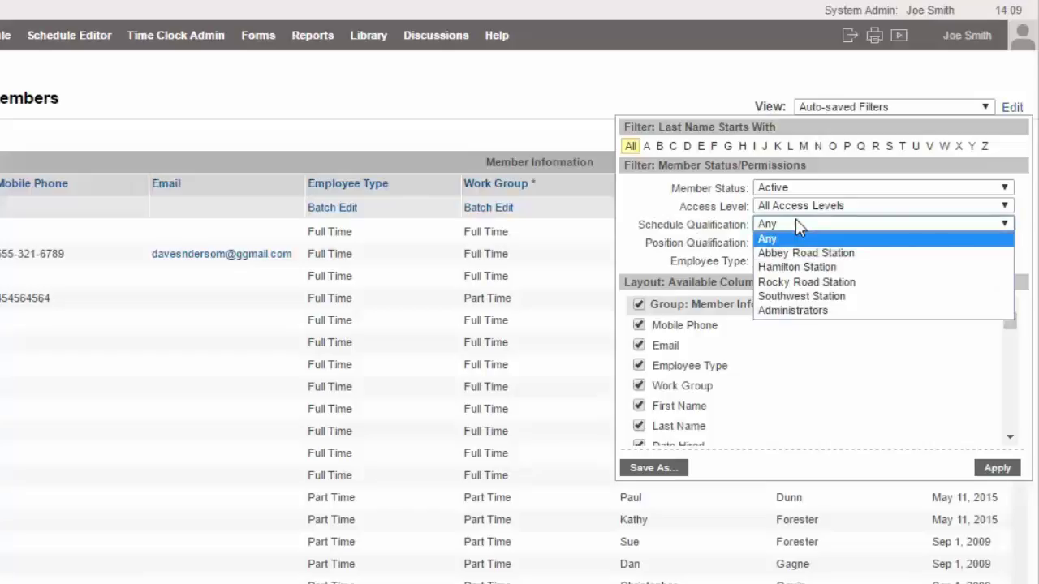
click(824, 268)
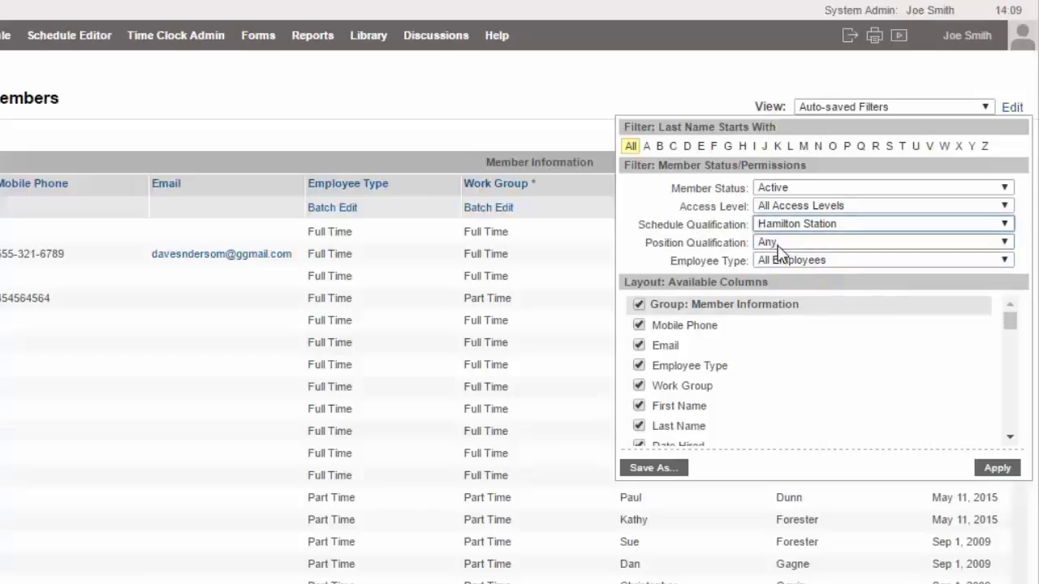
click(777, 242)
click(795, 284)
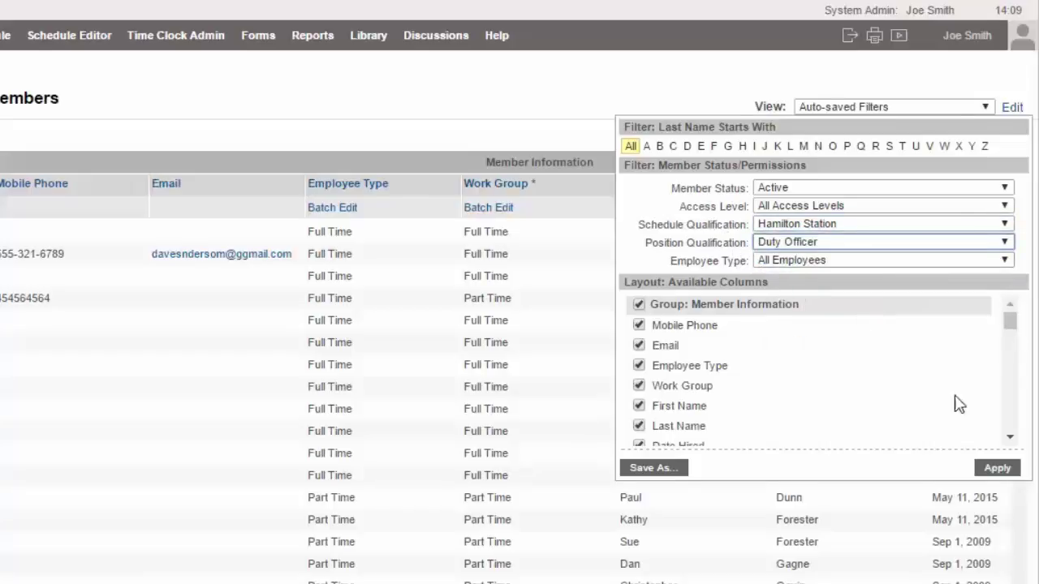
click(1002, 420)
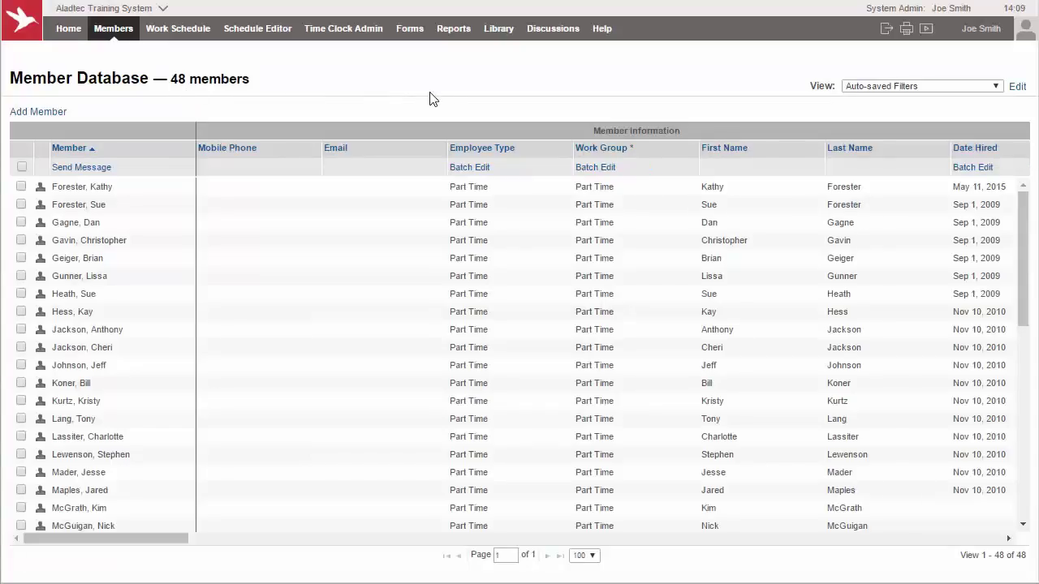
click(1015, 89)
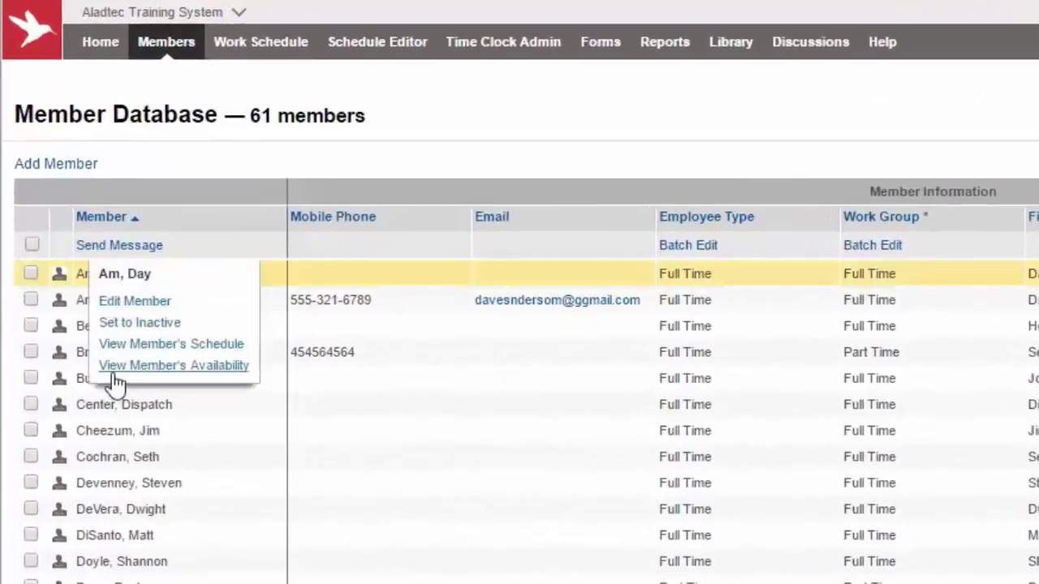
Select the first, third, fifth, sixth and eighth members in the list individually.
click(30, 275)
click(31, 325)
click(31, 378)
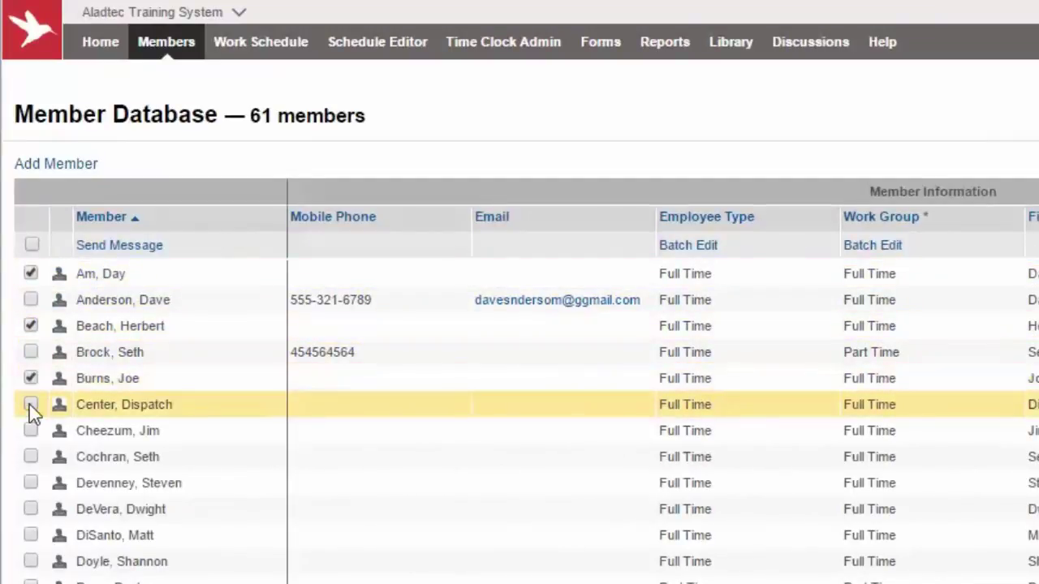
click(31, 404)
click(31, 457)
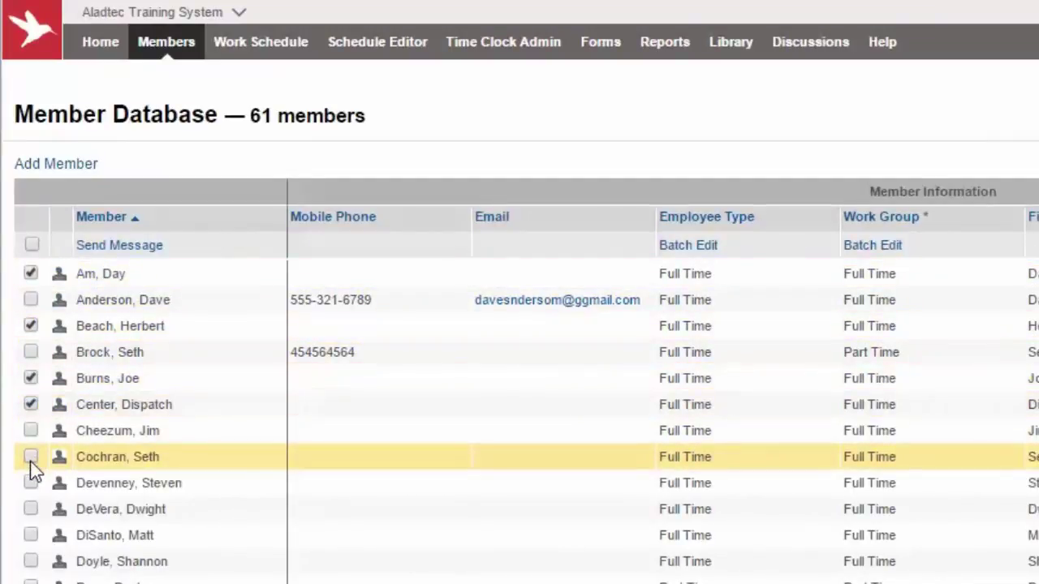
Select all members in the list at once, then clear the whole selection.
click(34, 249)
click(33, 246)
click(33, 246)
click(32, 246)
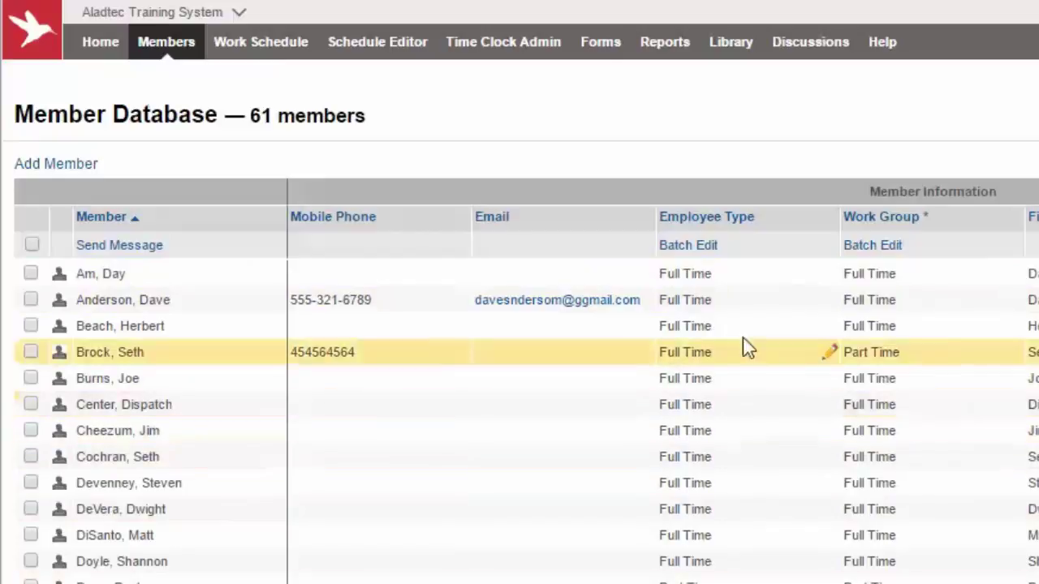
Sort the members by Employee Type and select the whole range of Full Time members.
click(729, 226)
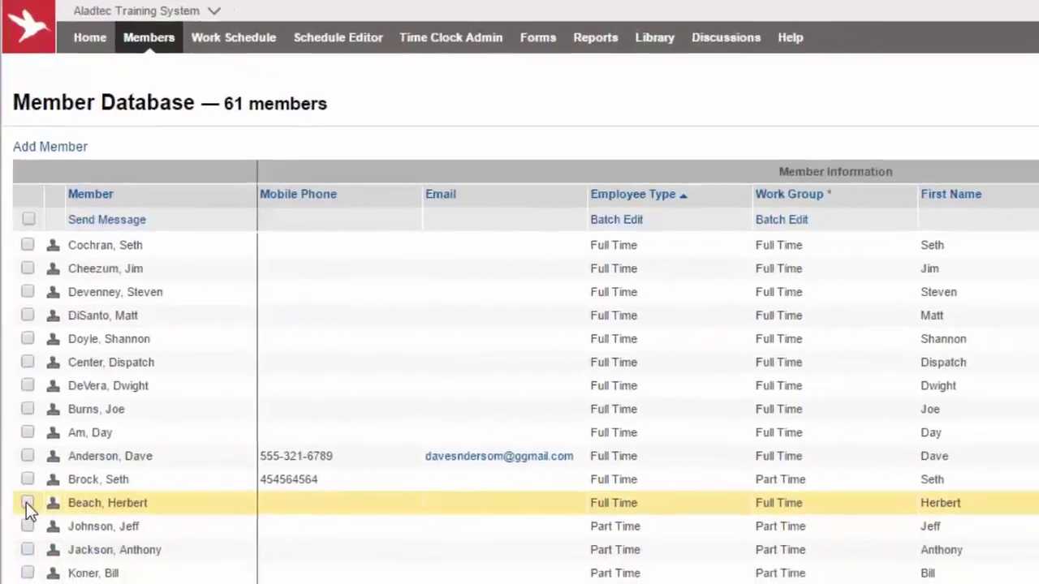
click(31, 562)
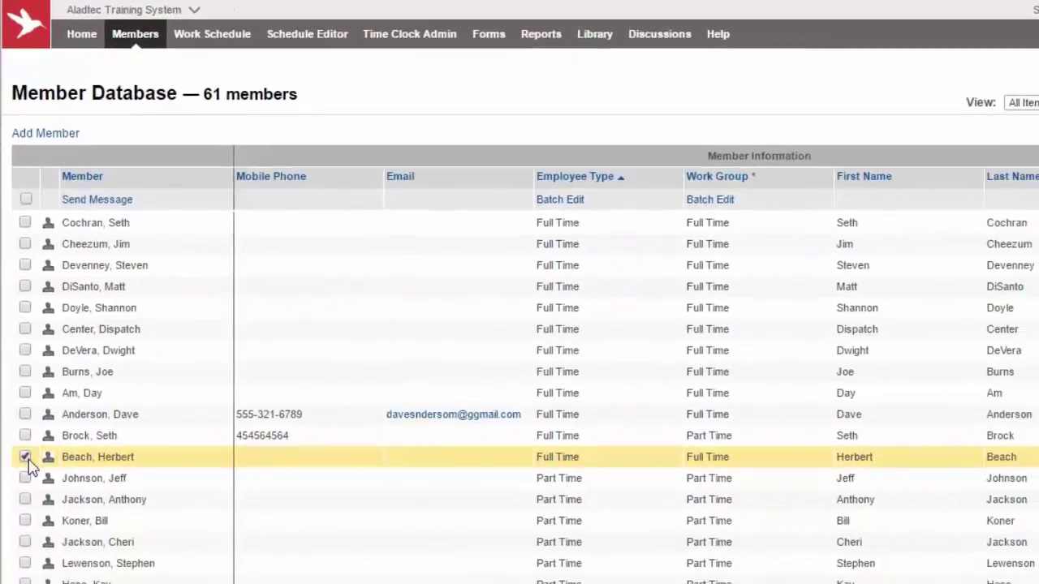
shift+click(24, 224)
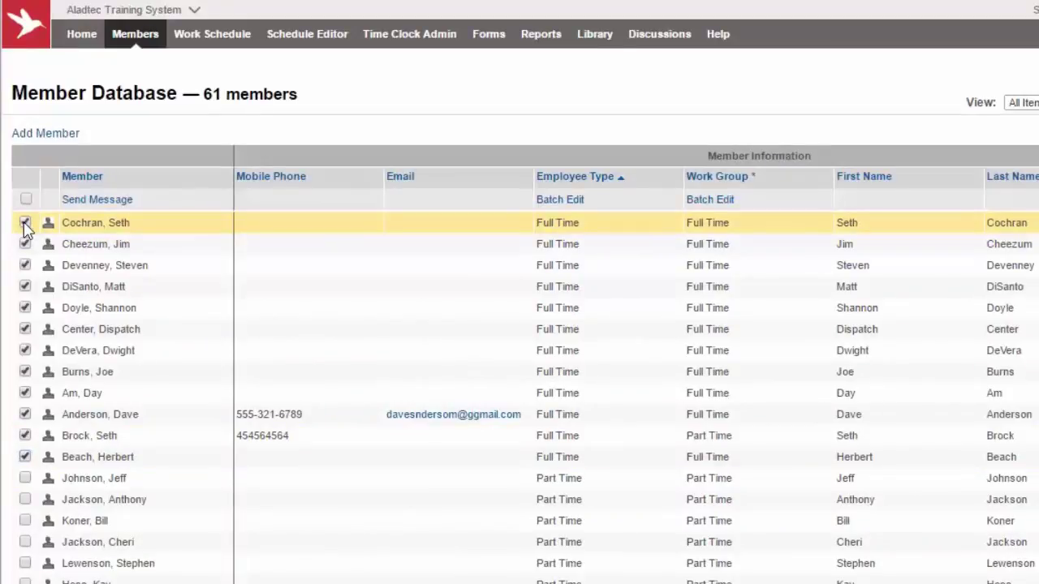
Send the selected members a group message with the phone text "sdgafdsgseergdfsggsd", then clear the member selection.
click(96, 200)
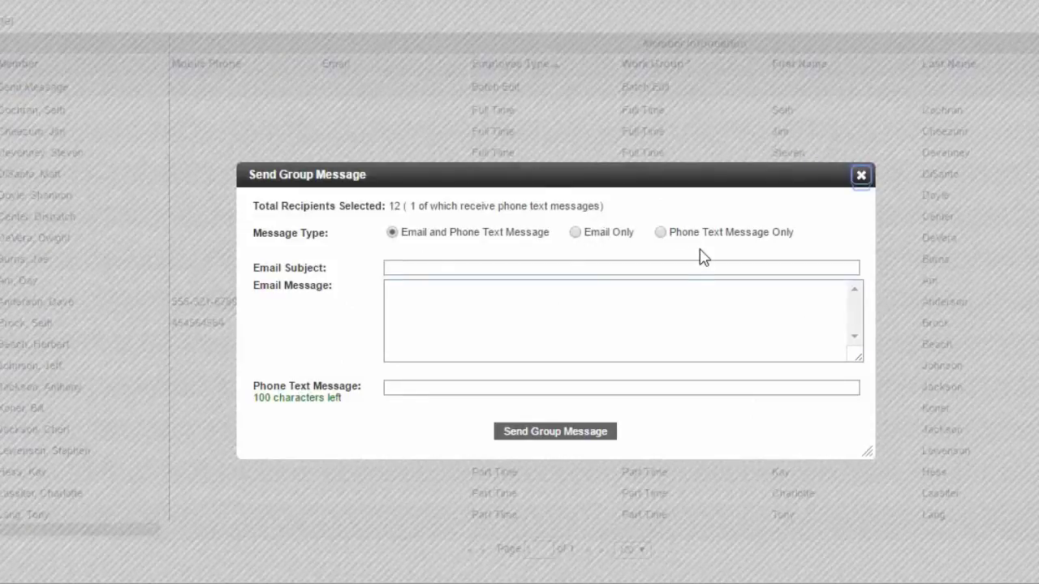
click(394, 267)
click(400, 306)
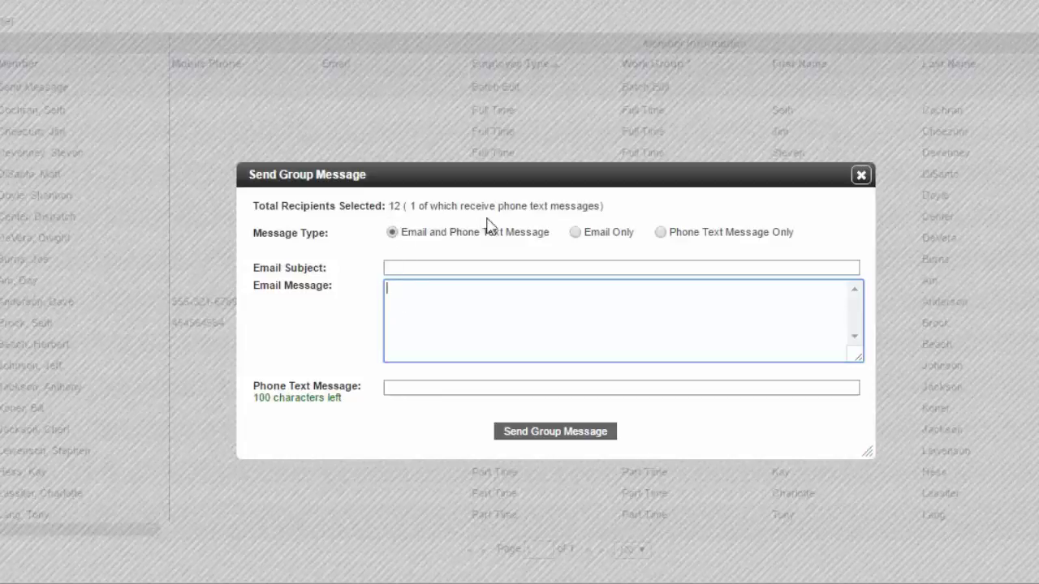
click(396, 389)
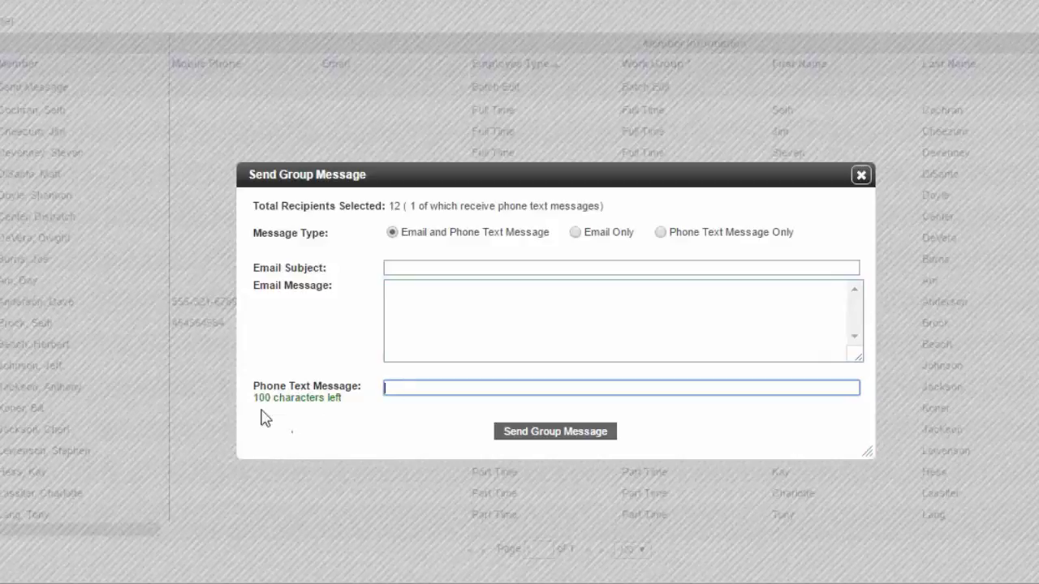
text(sdgafdsgseergdfsggsd)
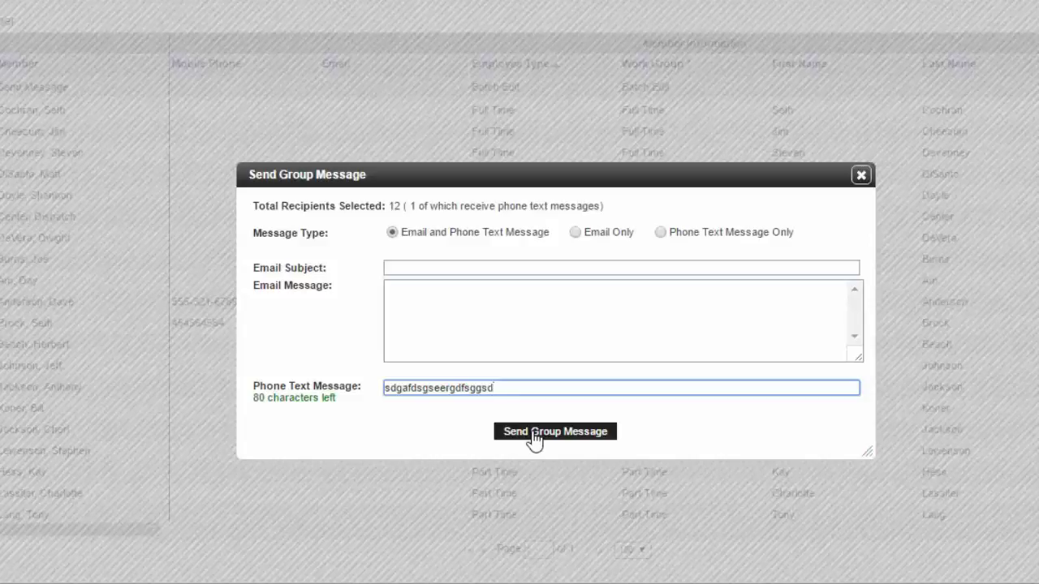
click(534, 439)
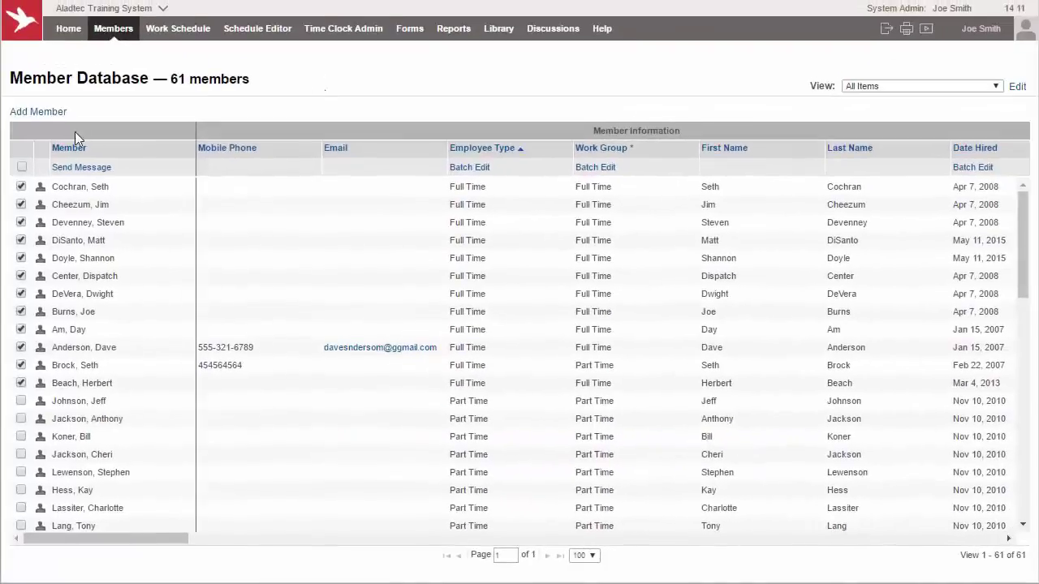
click(22, 168)
click(22, 167)
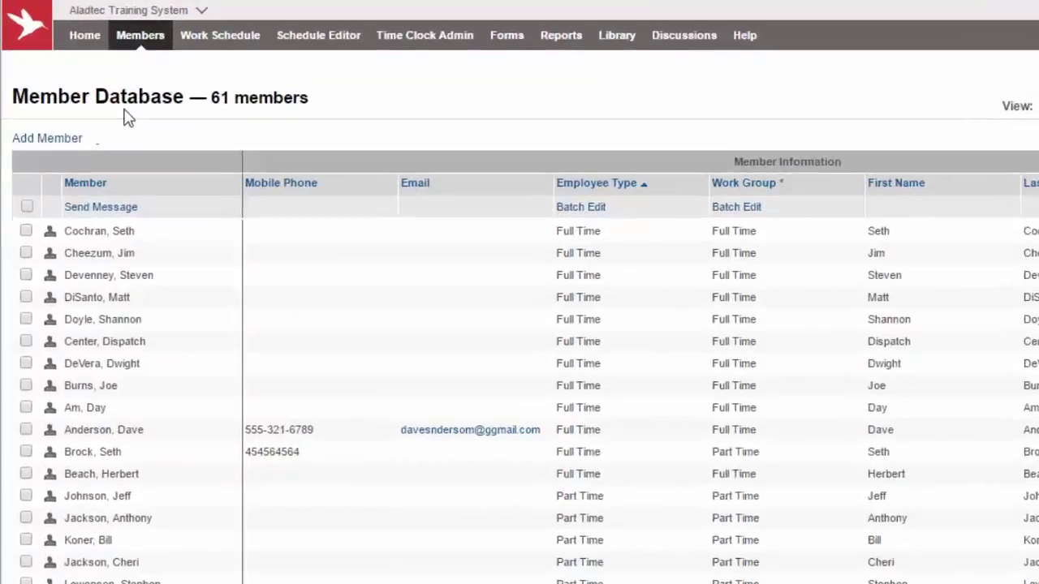
Open the Member Database Configurator and relabel the first text field in the General Information section as Rank.
mouse_move(113, 29)
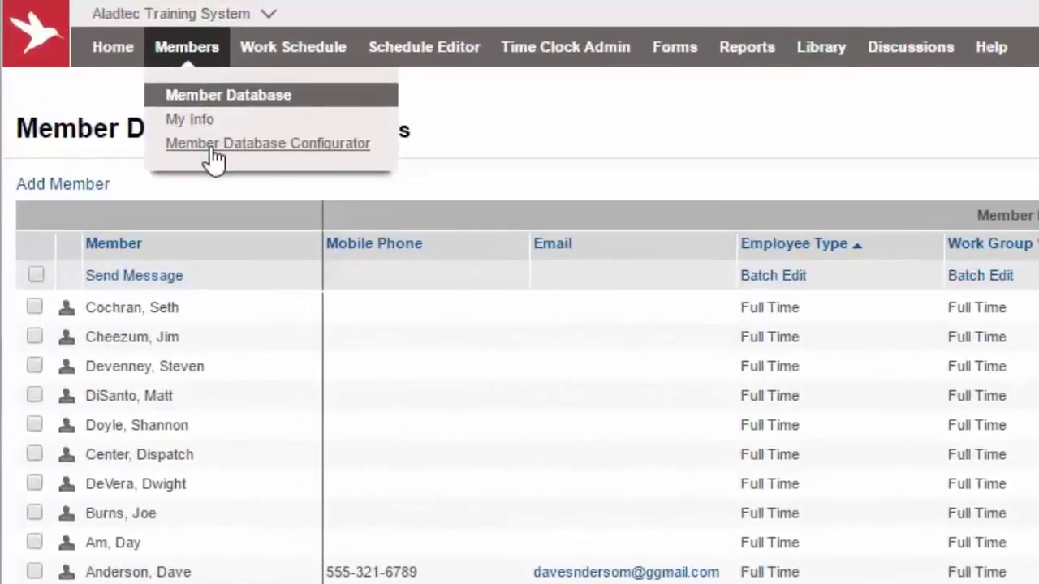
click(210, 146)
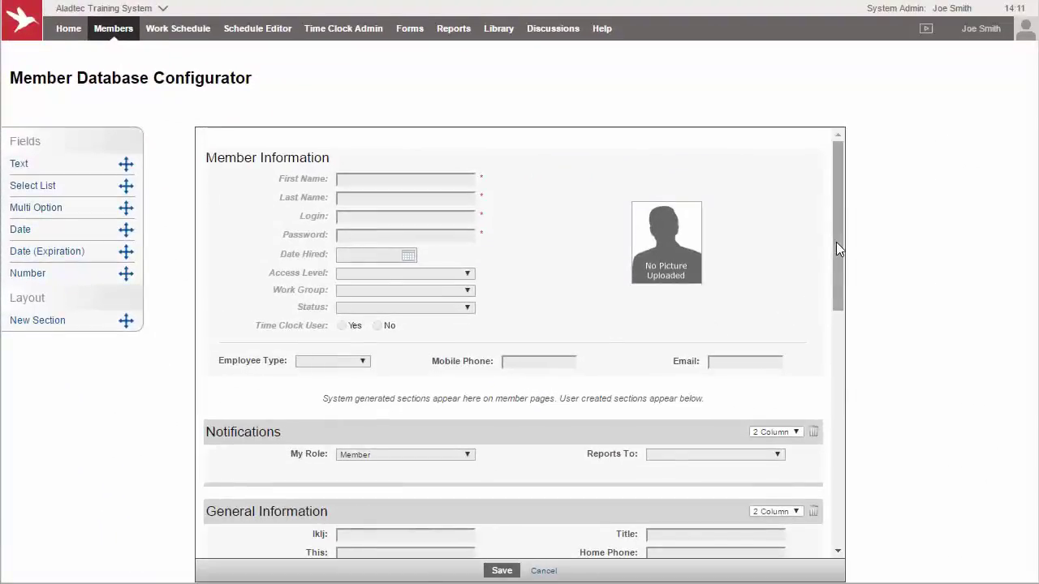
drag(836, 242, 853, 369)
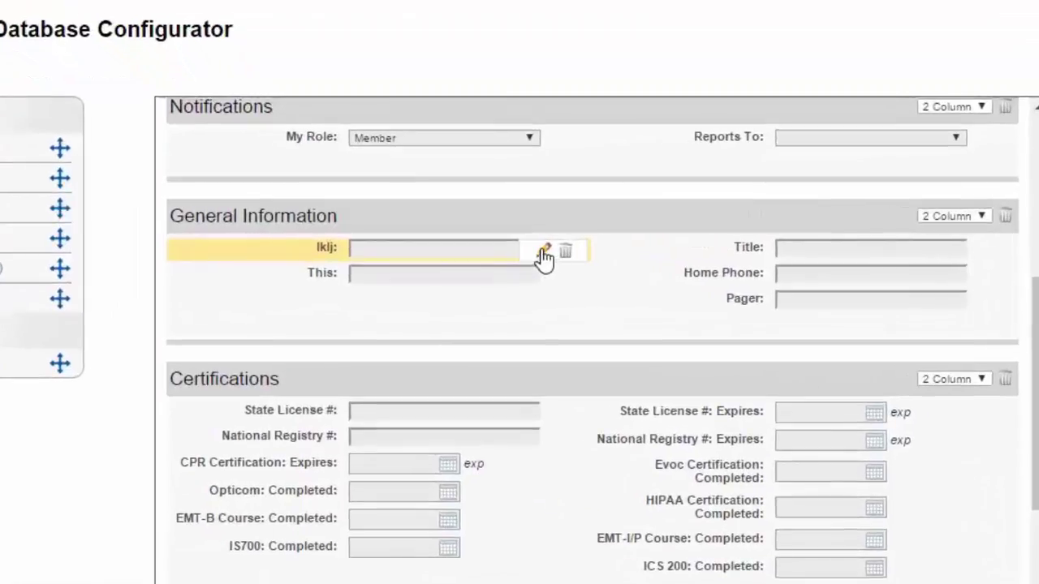
click(480, 237)
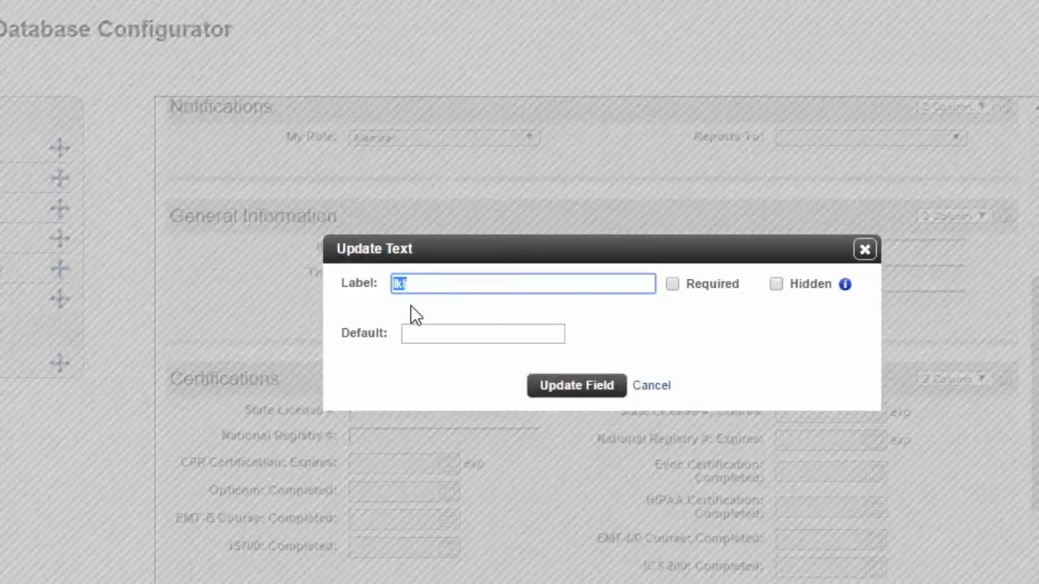
key(BackSpace)
key(BackSpace)
key(BackSpace)
text(nk)
mouse_move(846, 285)
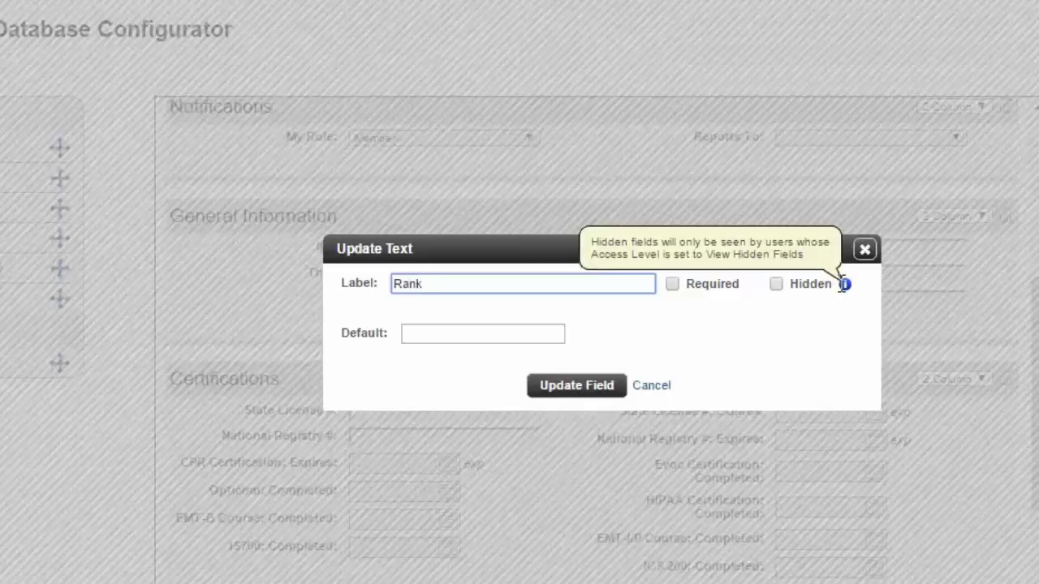
click(576, 385)
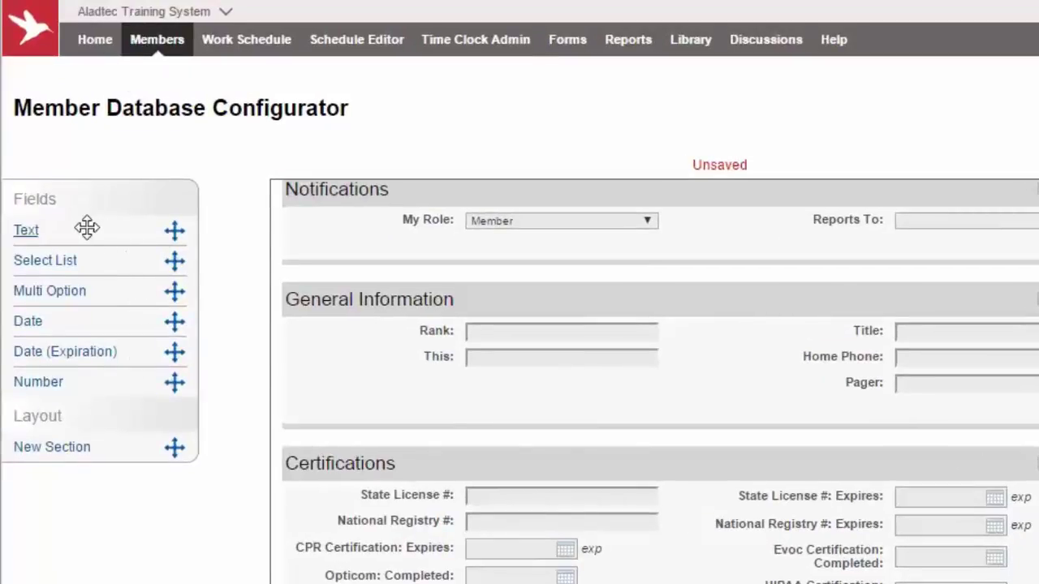
Add a text field labelled Work Phone between Home Phone and Pager in the General Information section.
drag(84, 230, 893, 391)
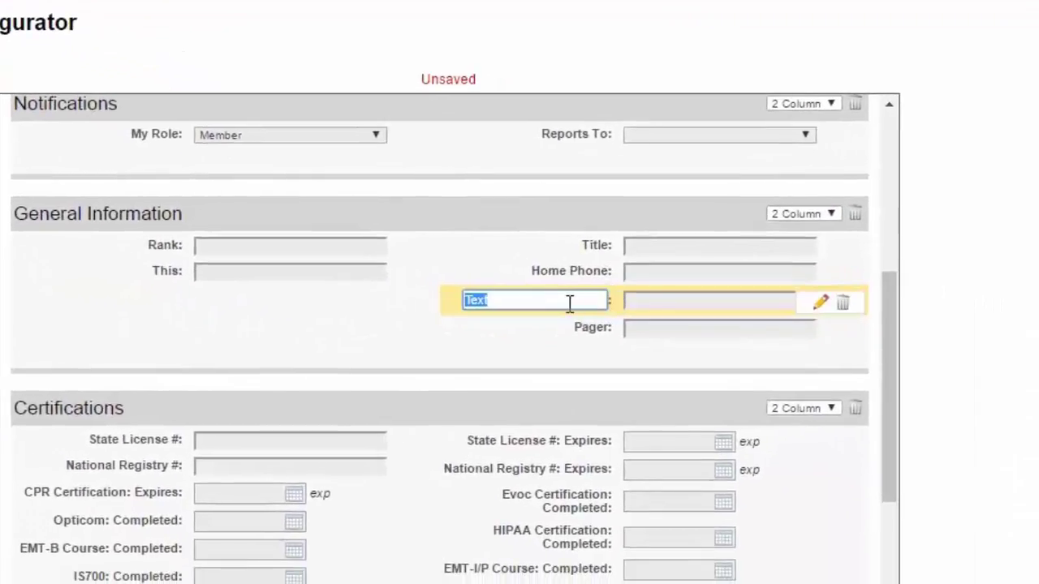
text(Work Phone)
key(Return)
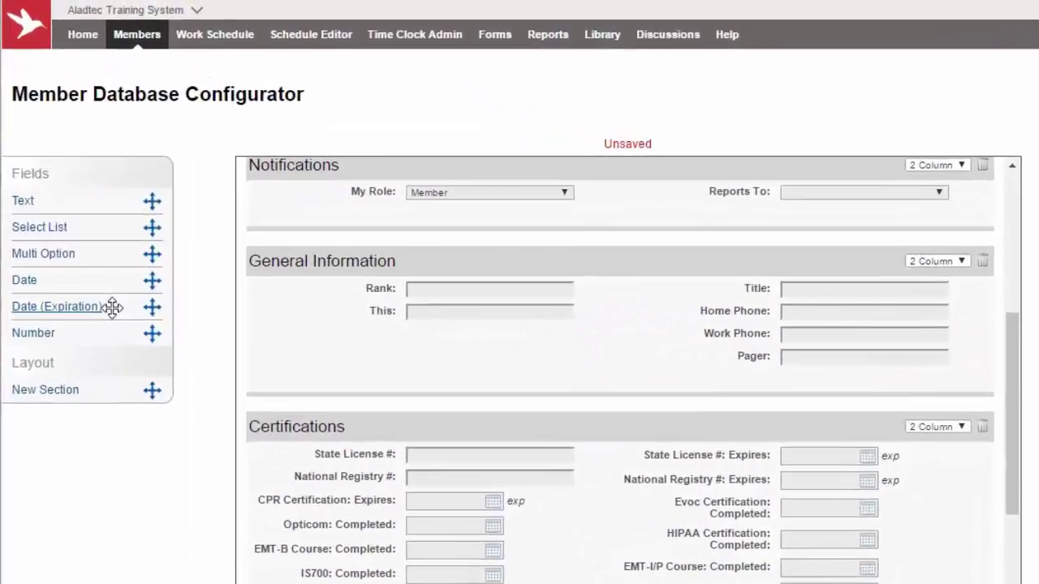
Add a Date (Expiration) field with its default label below CPR Certification: Expires, and choose the 2 Column layout for the Certifications section.
drag(112, 307, 349, 537)
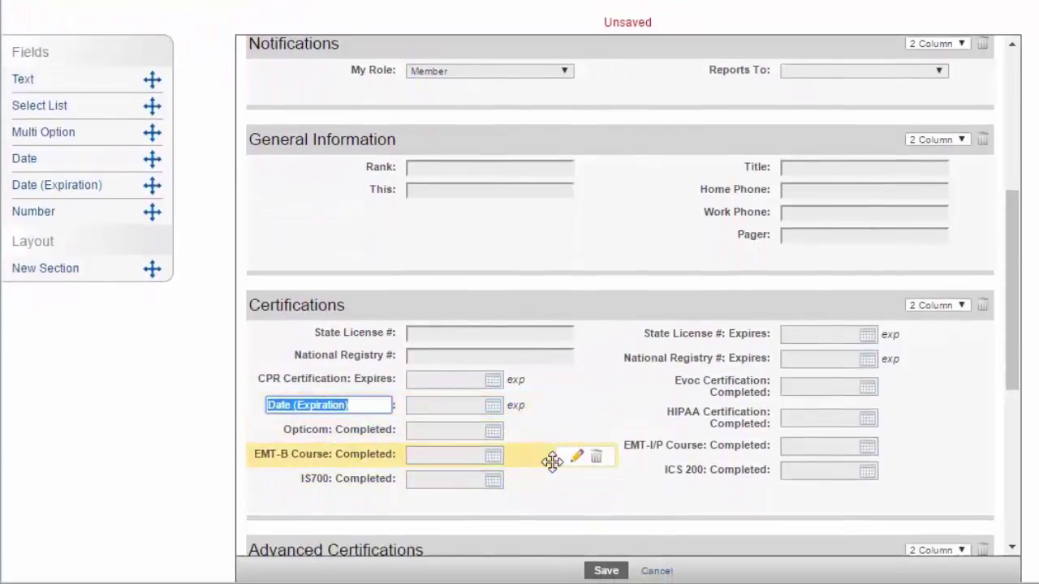
key(Return)
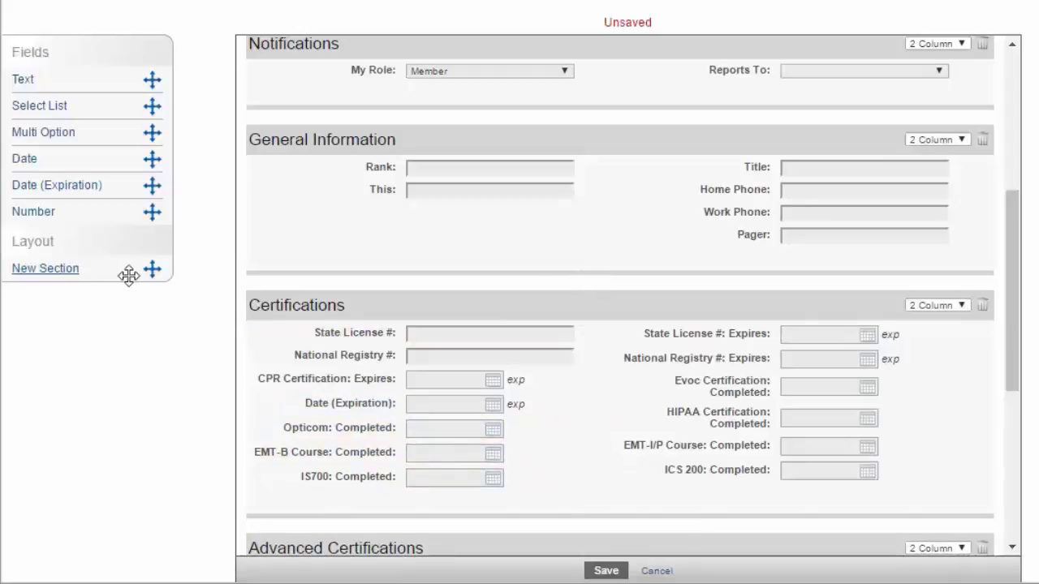
click(946, 313)
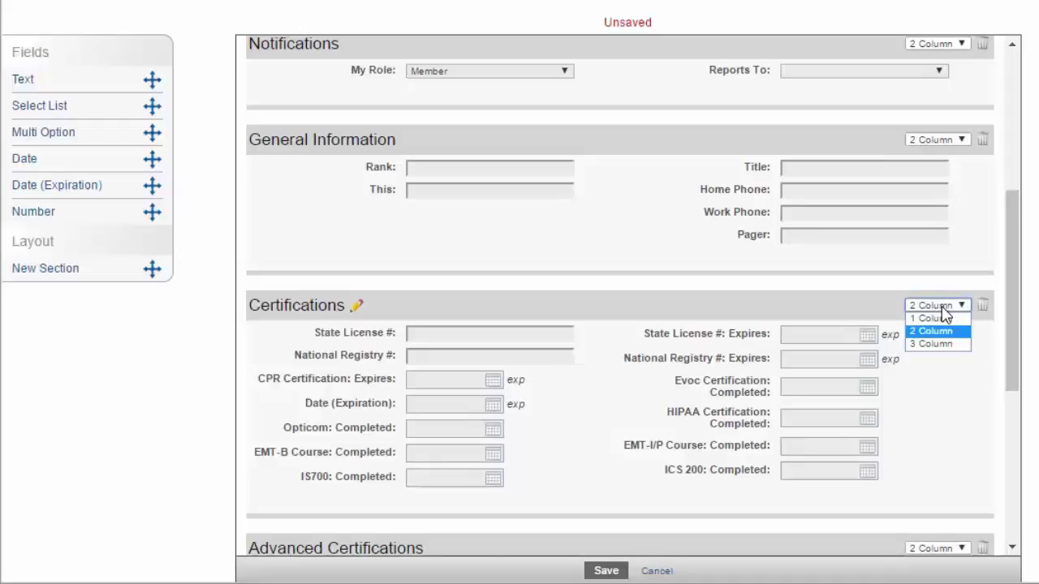
click(954, 331)
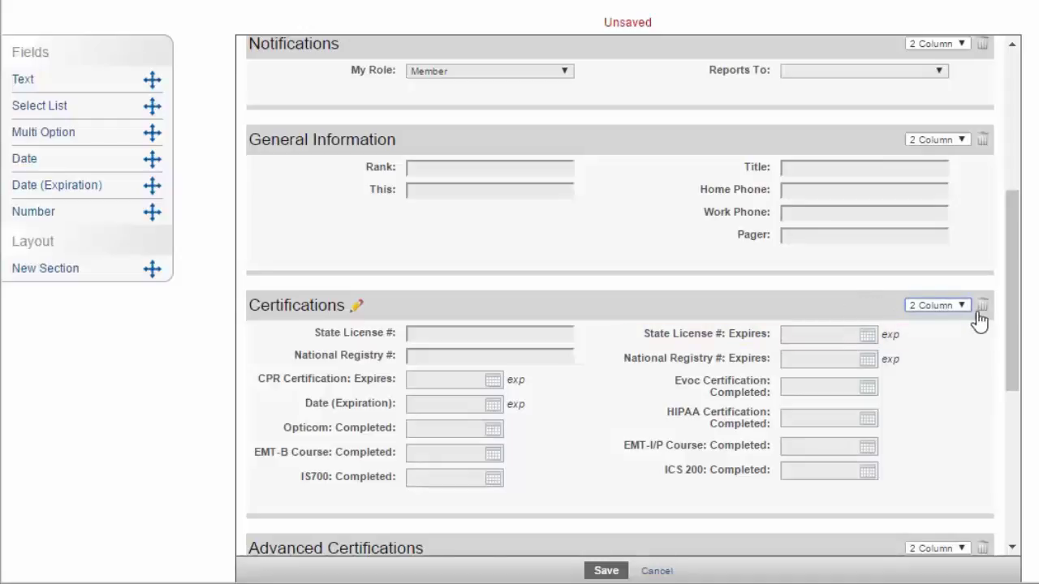
drag(1011, 320, 1023, 292)
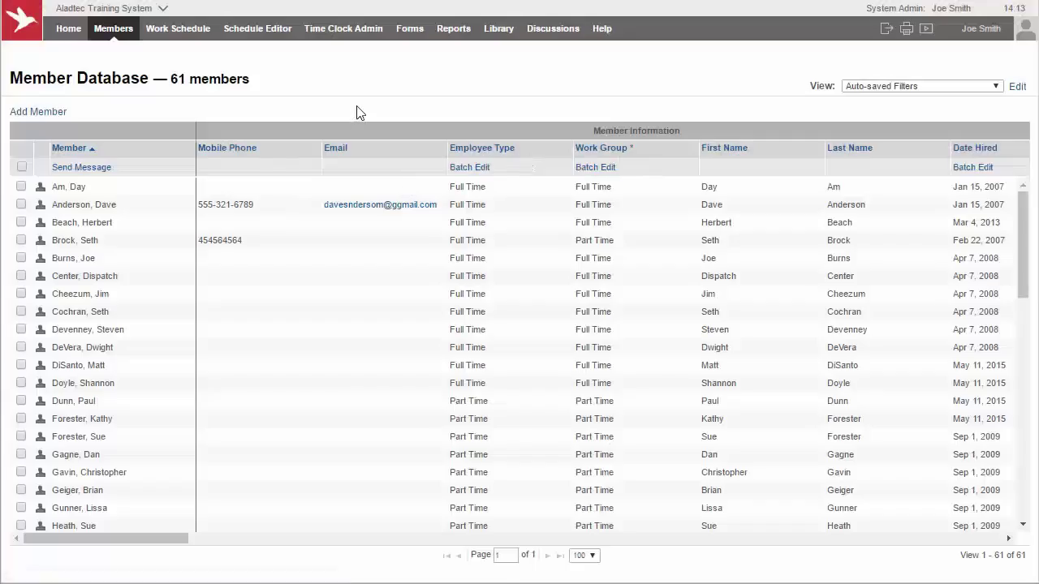